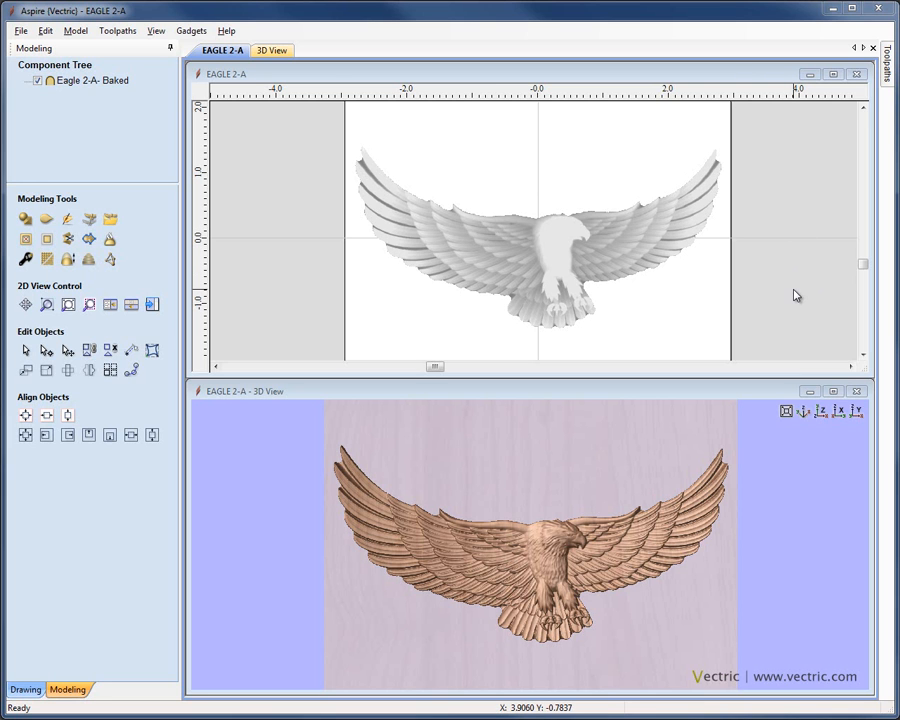
Step: Create a bounding-box distortion envelope around the eagle component
left_click(548, 262)
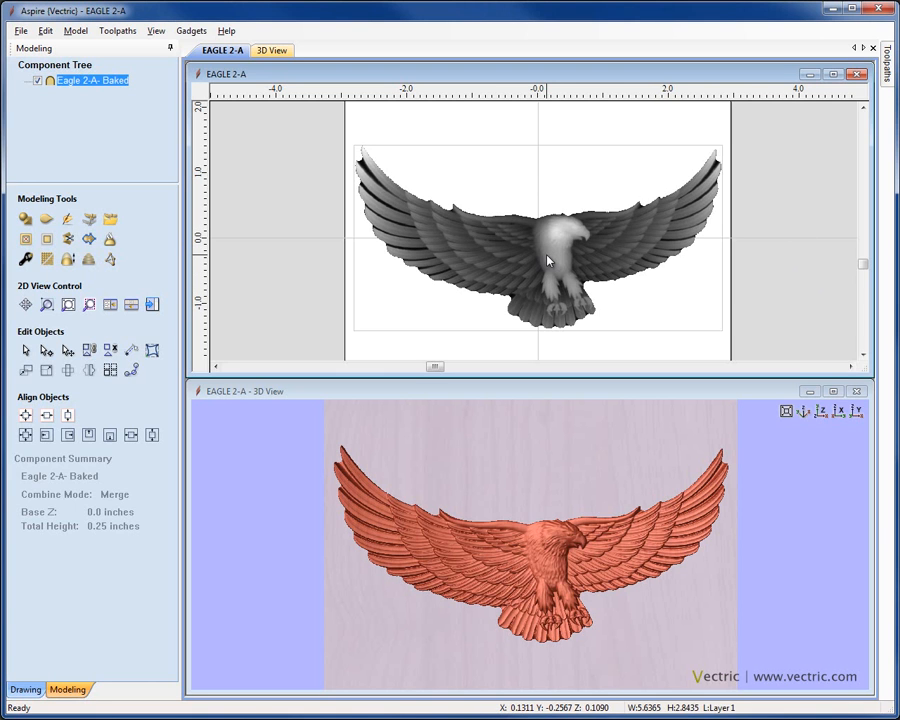
left_click(152, 351)
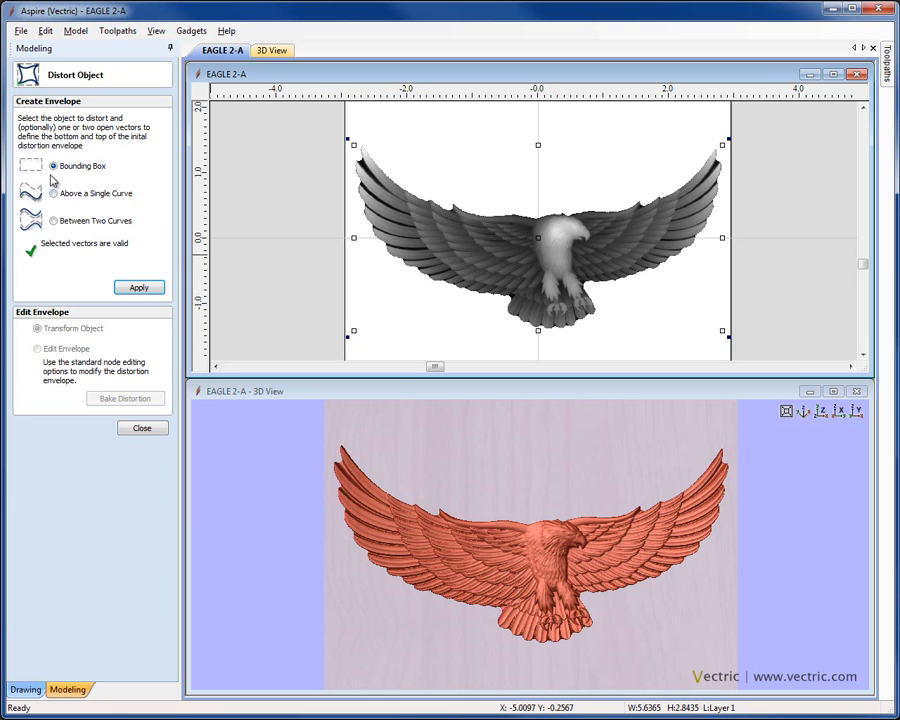
left_click(139, 288)
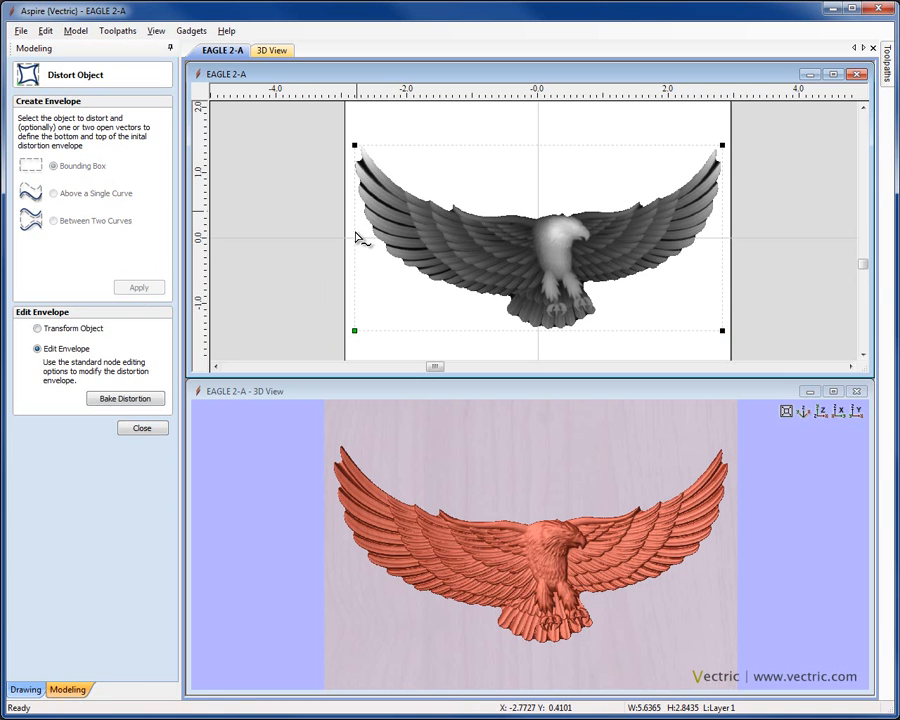
left_click(355, 331)
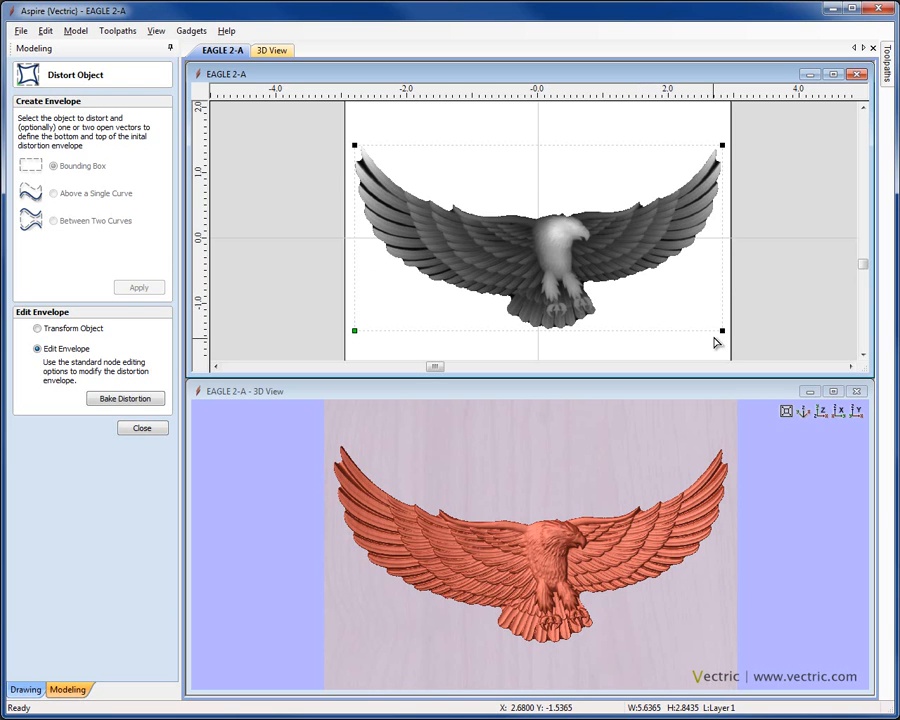
Step: Try tapering the eagle by moving the envelope's two lower corner nodes inward and upward, and undo both moves
left_click_drag(719, 327, 705, 307)
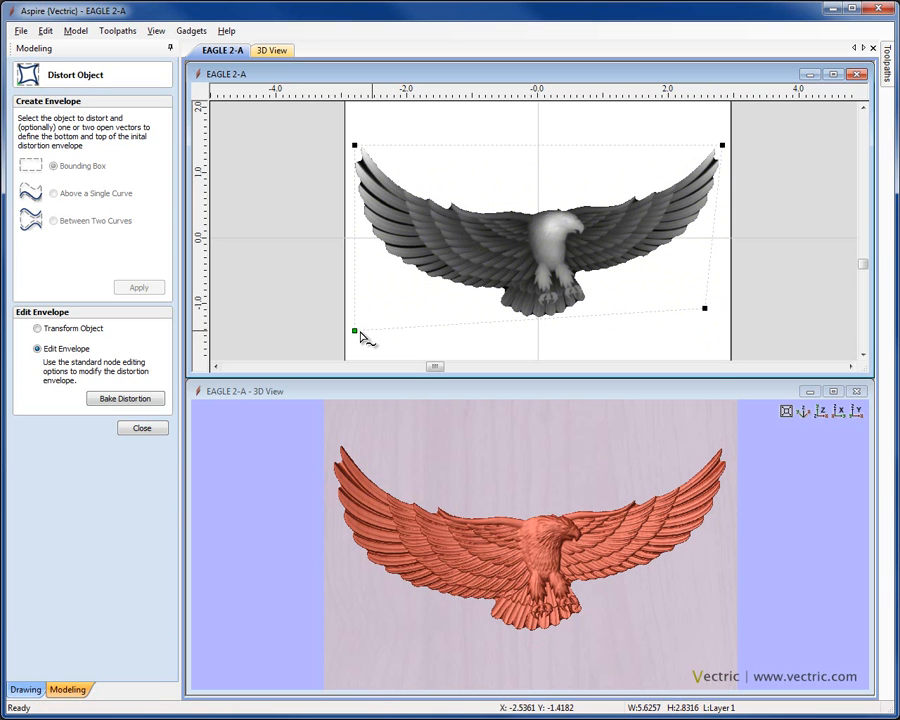
left_click_drag(354, 330, 379, 306)
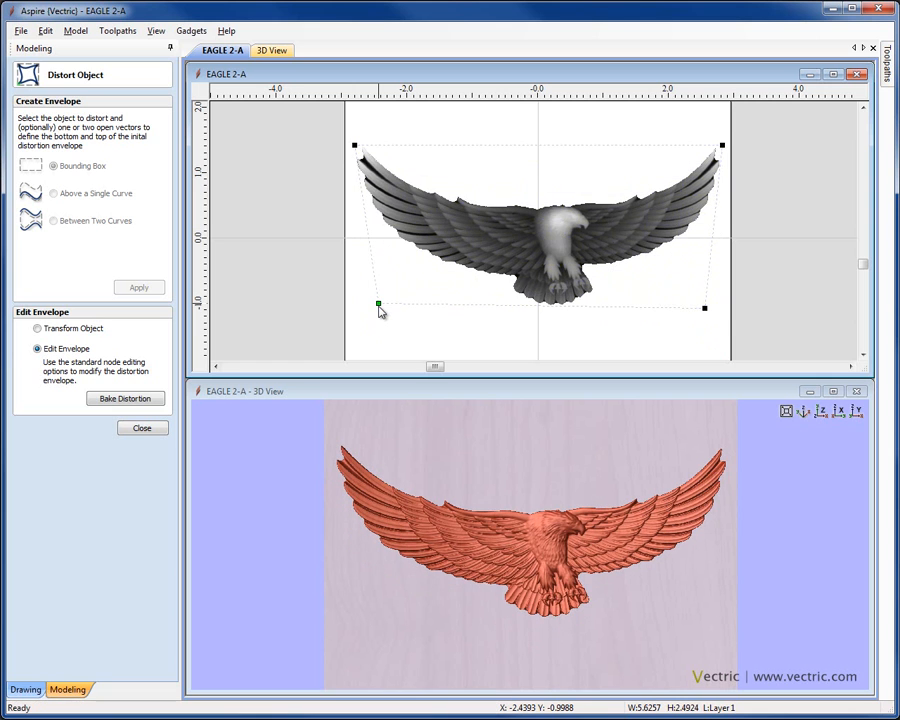
key("ctrl+z")
key("ctrl+z")
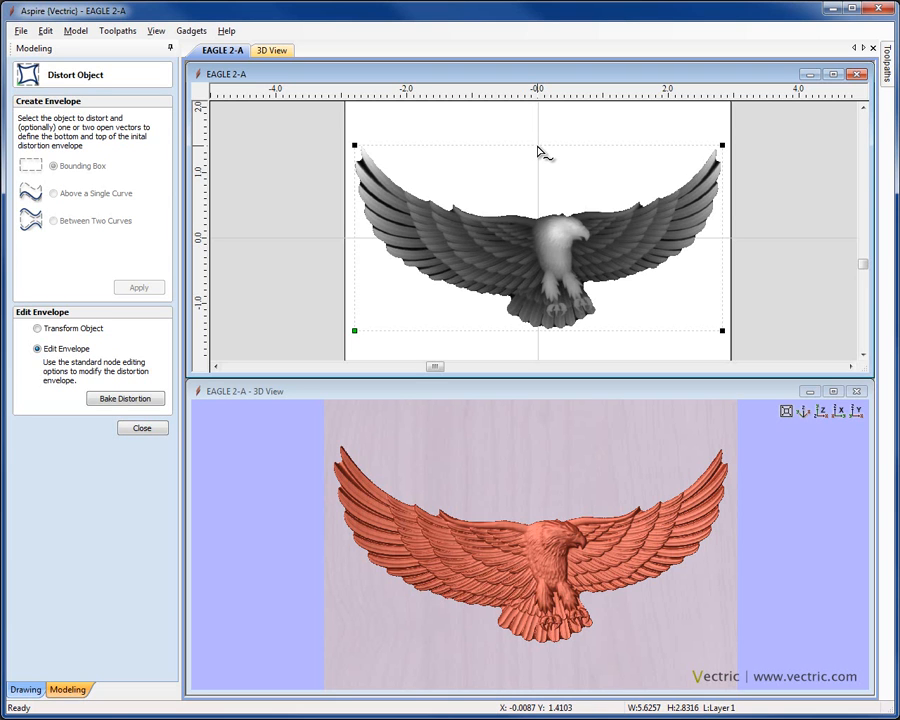
Step: Convert the envelope's upper edge to a Bezier curve with a midpoint node, and lower its two corner nodes together
key("b")
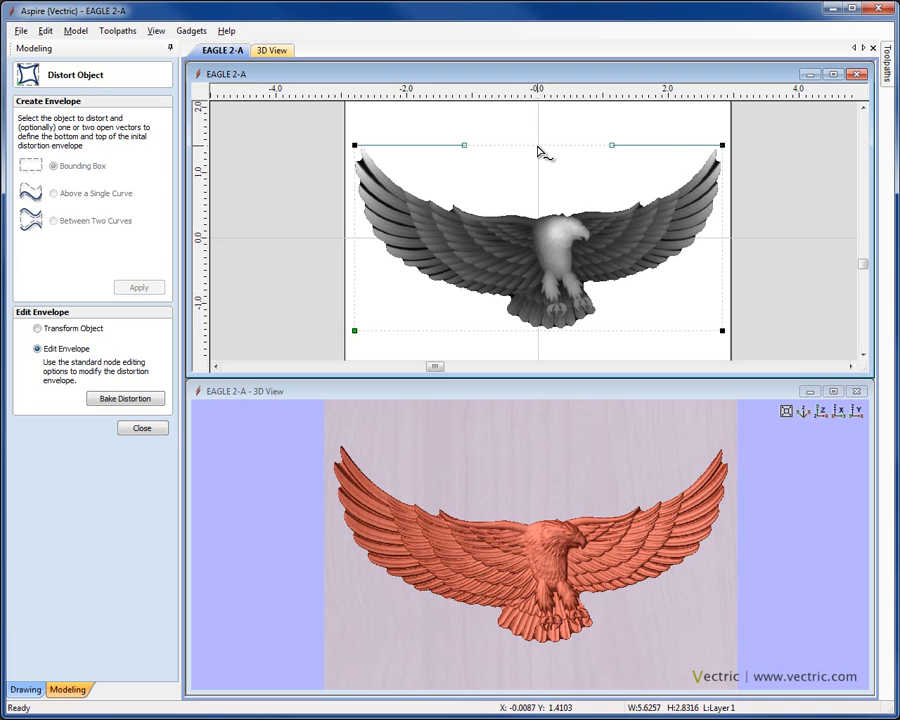
double_click(538, 146)
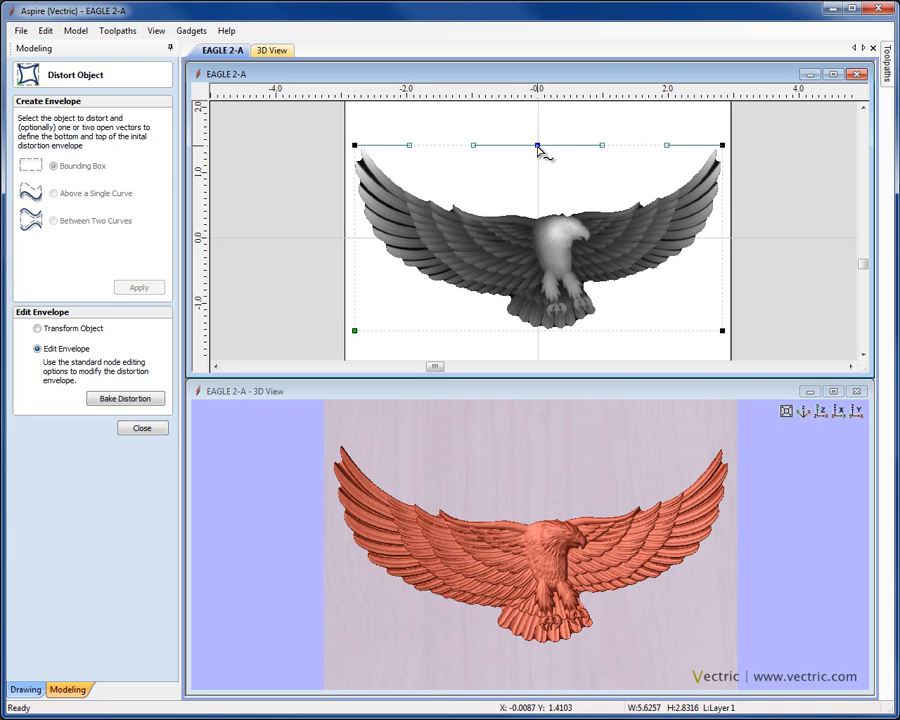
left_click(355, 146)
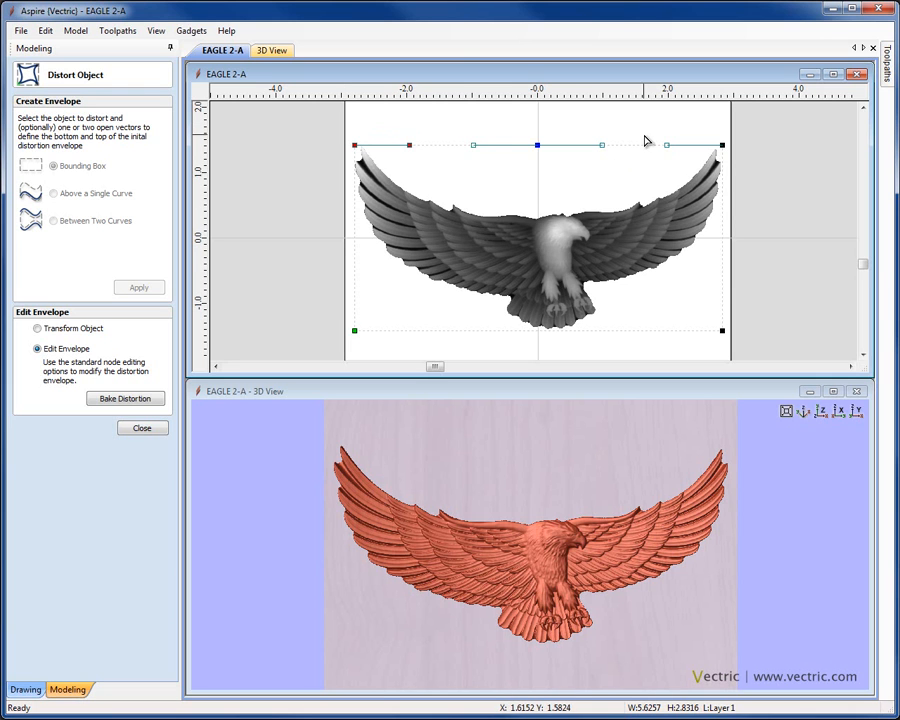
left_click_drag(658, 134, 730, 215, "shift")
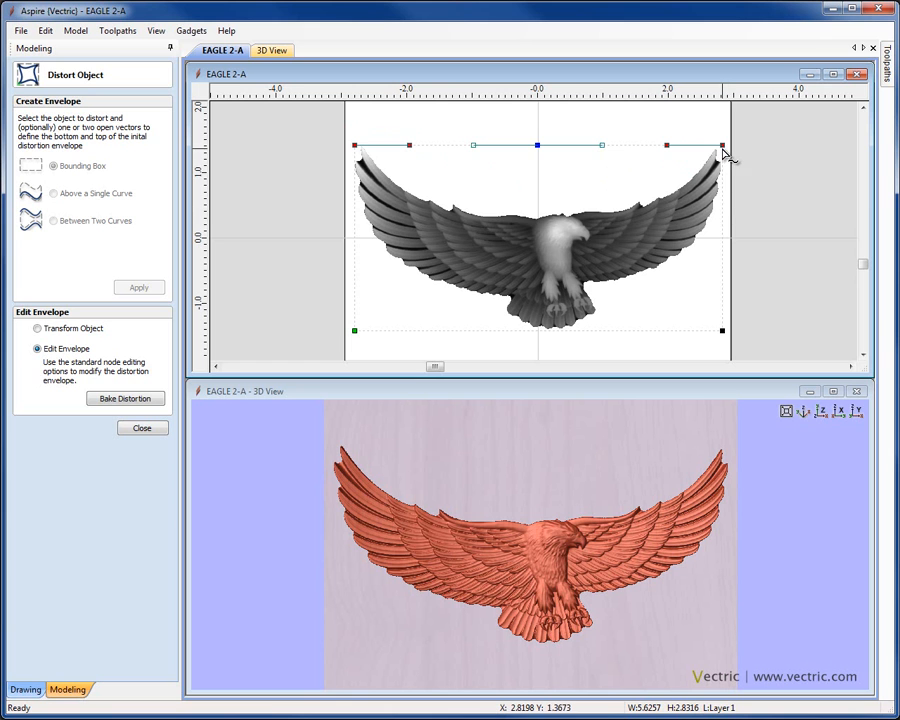
left_click_drag(723, 145, 723, 200)
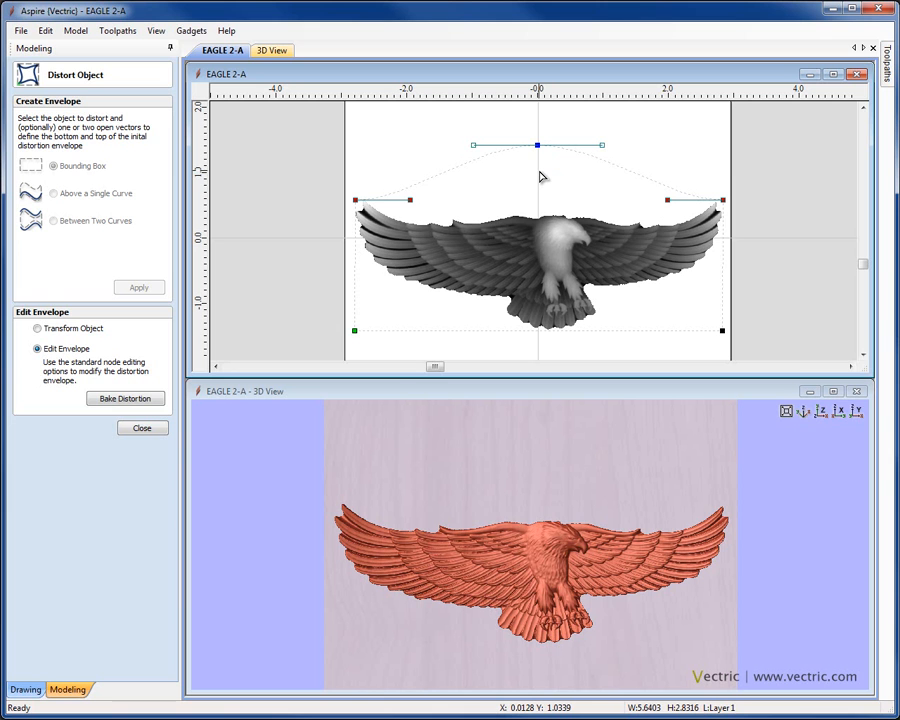
Step: Raise the upper edge's midpoint node and pull both corner handles downward to arch the wings, finishing the eagle's distortion
left_click_drag(538, 145, 538, 116)
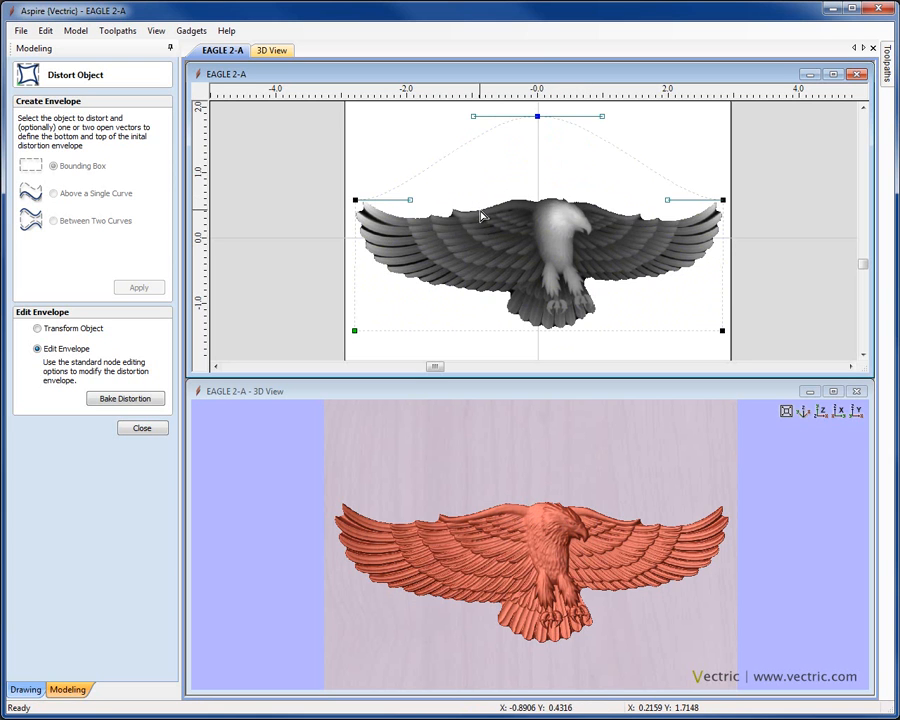
left_click(410, 201)
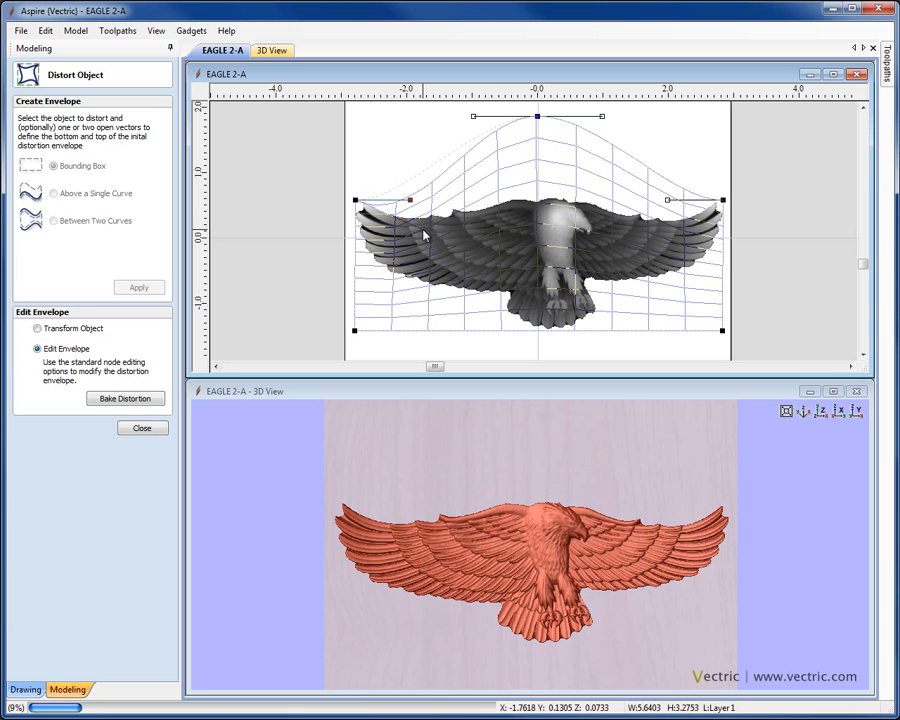
left_click_drag(422, 229, 423, 230)
left_click_drag(668, 200, 664, 236)
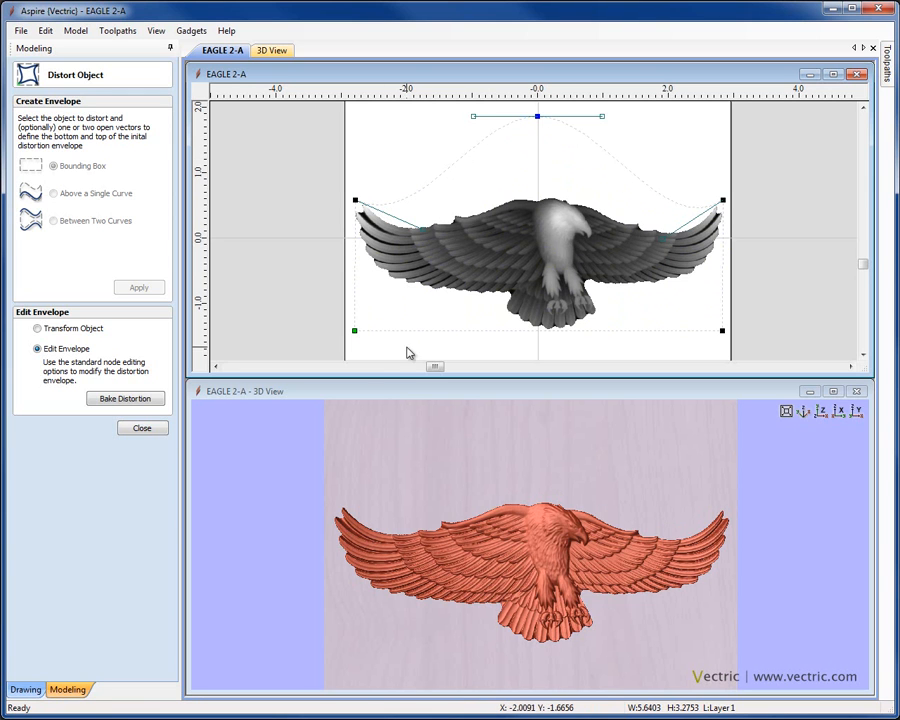
left_click(146, 430)
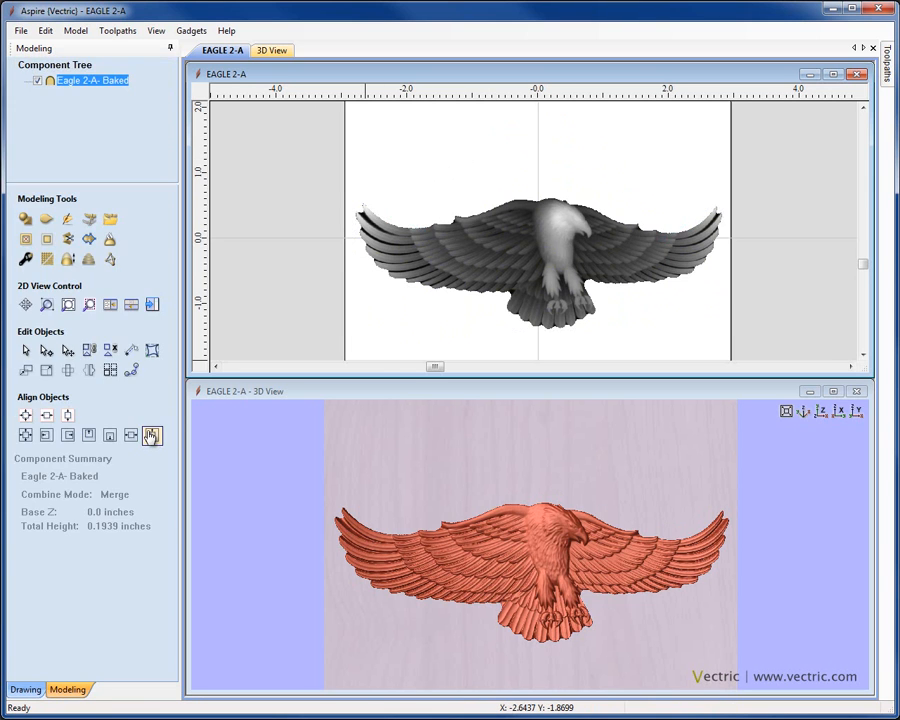
left_click(757, 291)
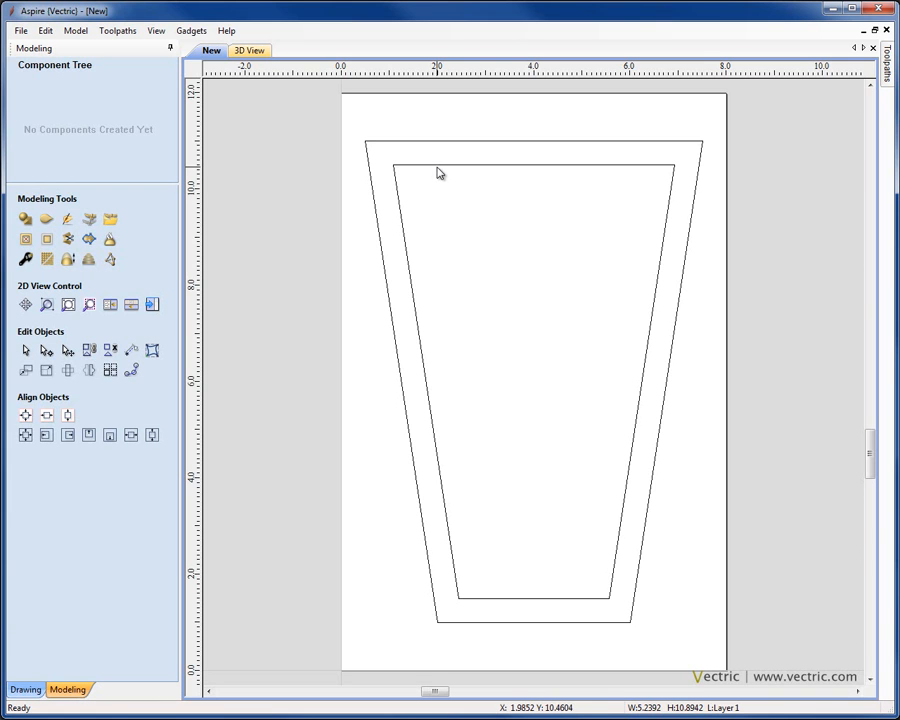
left_click(437, 166)
left_click(434, 144)
left_click(453, 197)
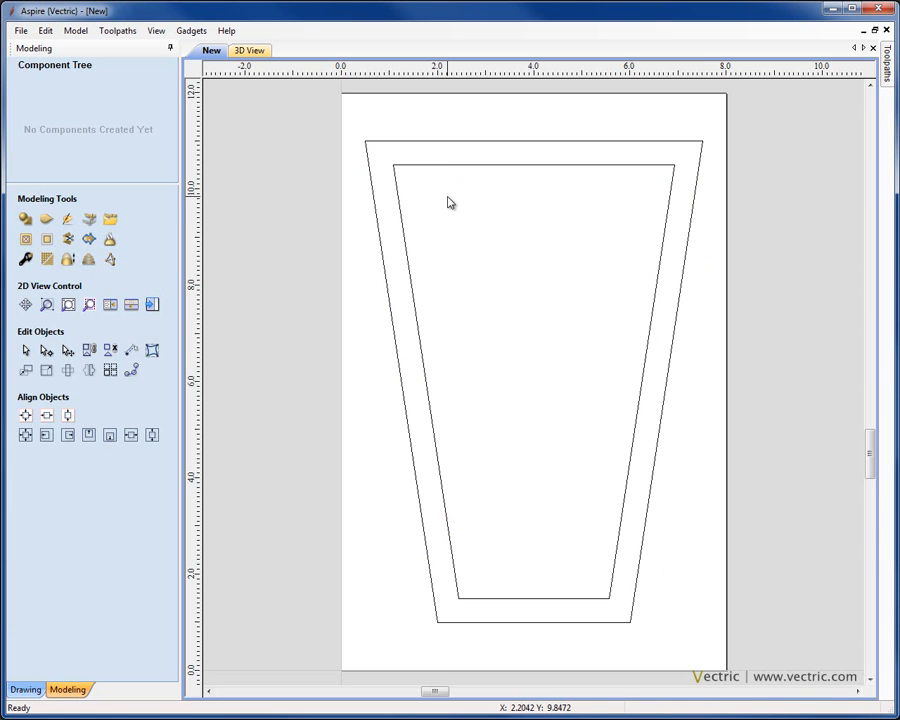
Step: Import the Double Grapes-A.crv3d component and center it on the material over the tapered outlines
left_click(108, 222)
left_click(436, 330)
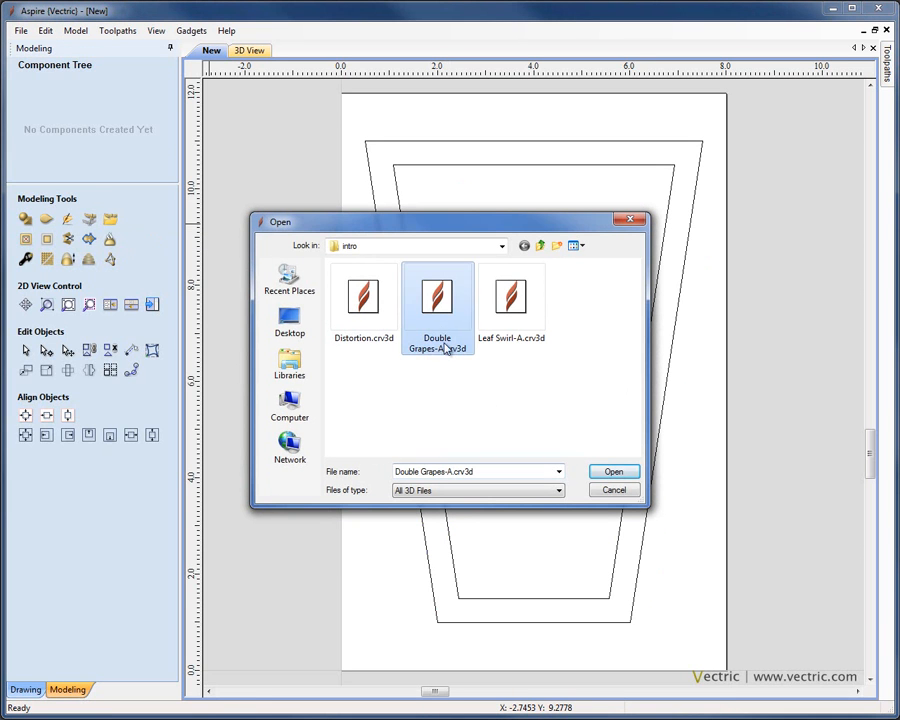
left_click(614, 473)
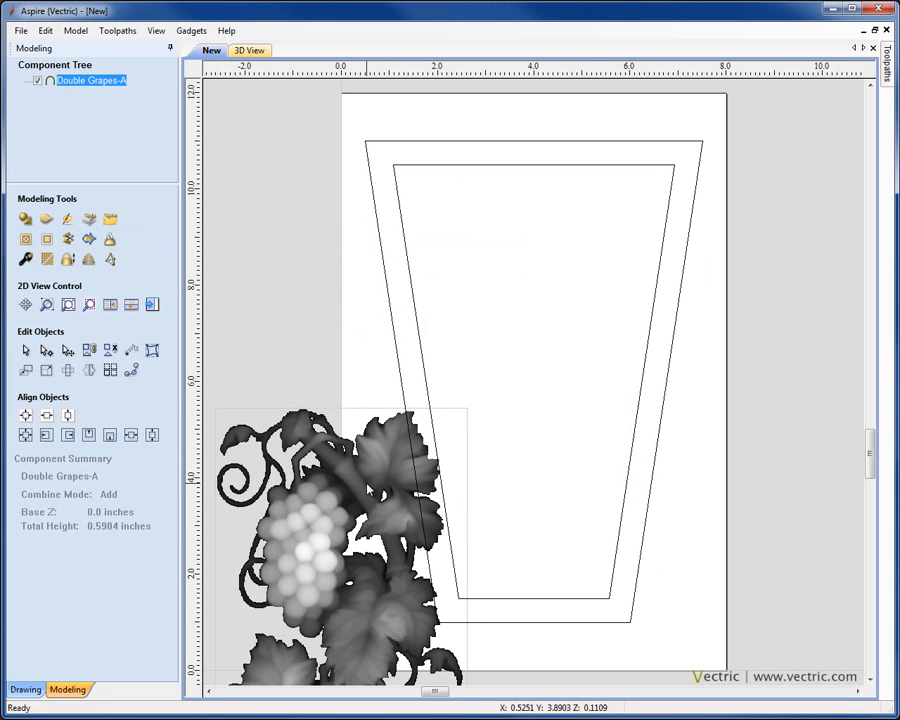
left_click(315, 550)
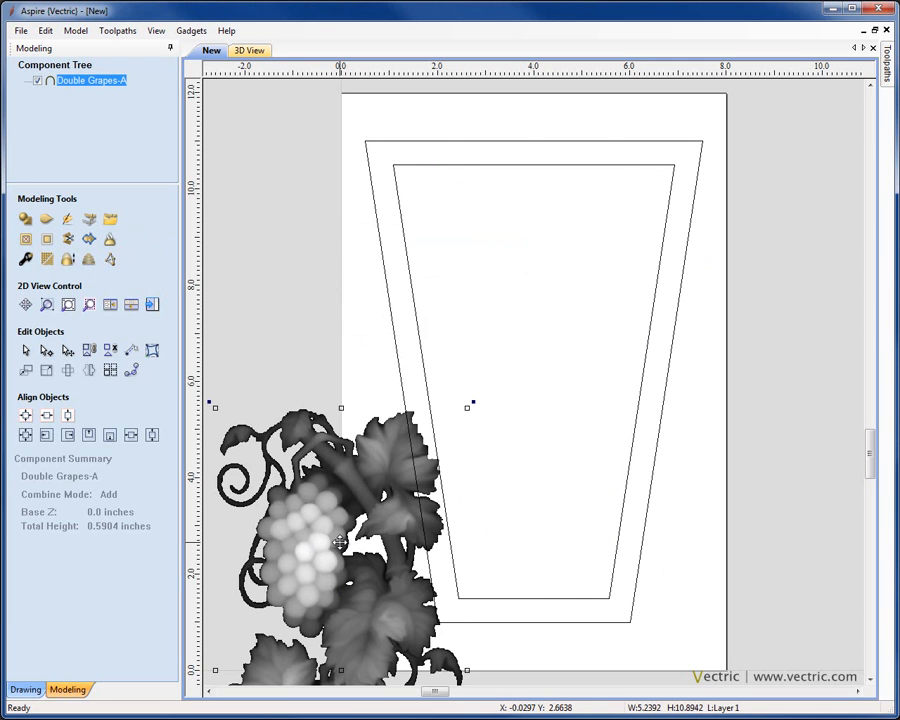
key("F9")
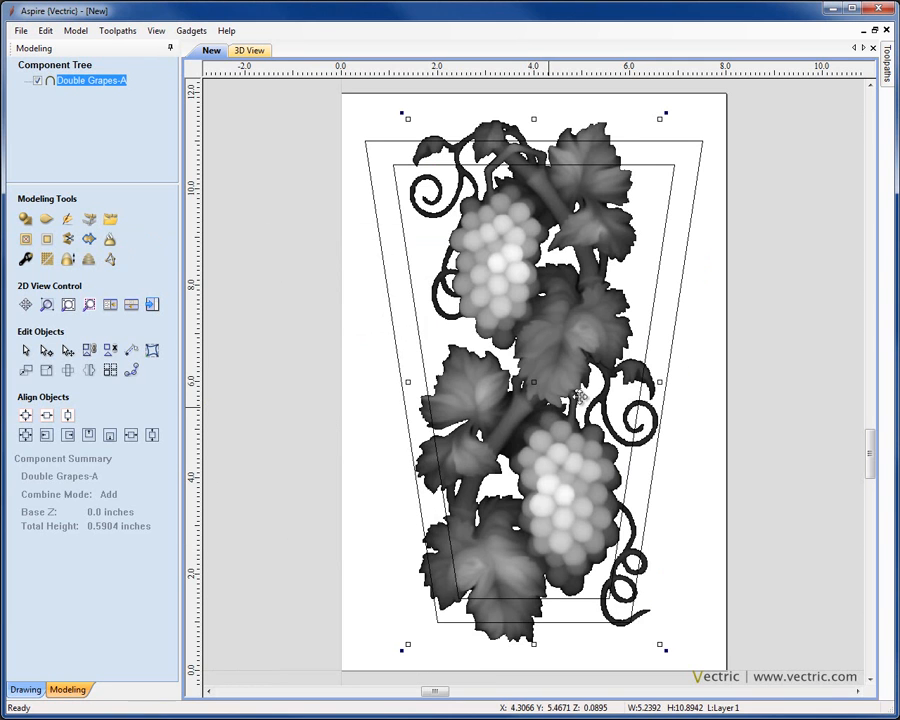
Step: Tile the 2D and 3D views side by side and create a bounding-box distortion envelope around the grapes component
left_click(763, 358)
left_click(589, 329)
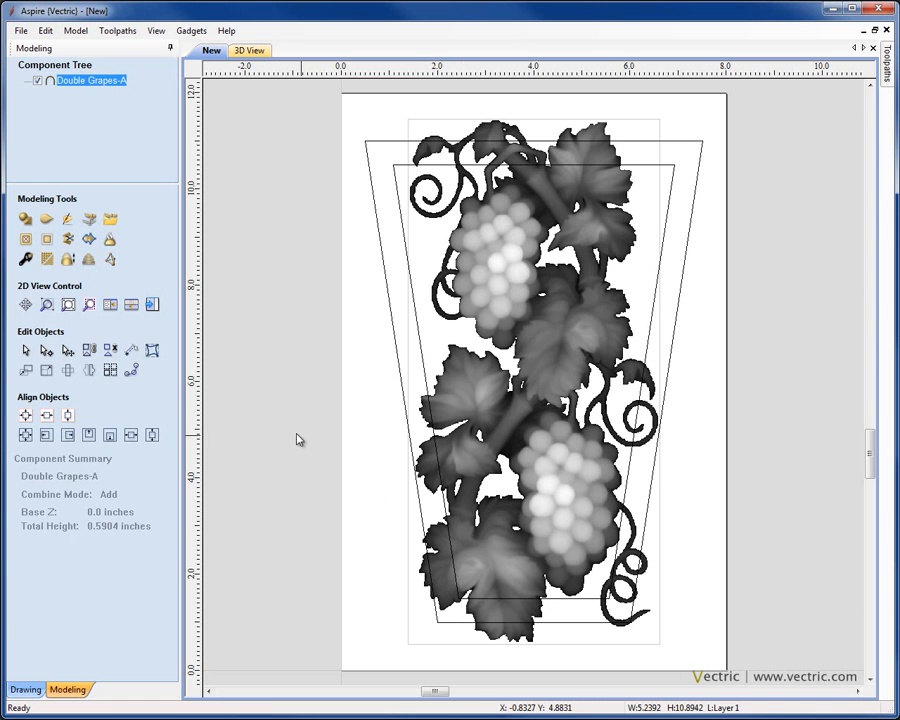
left_click(160, 31)
left_click(212, 222)
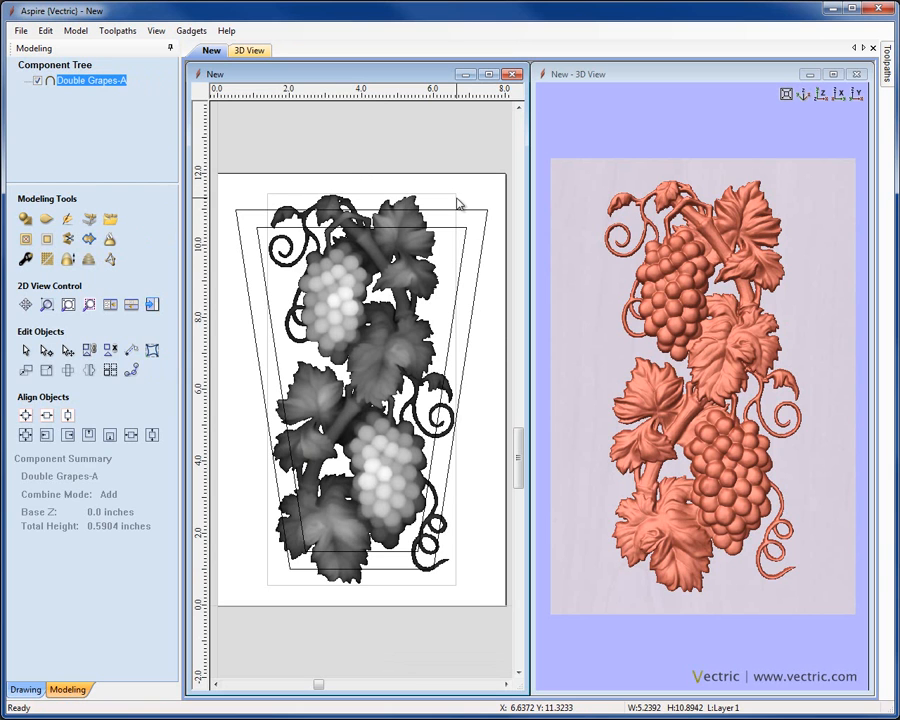
left_click(151, 350)
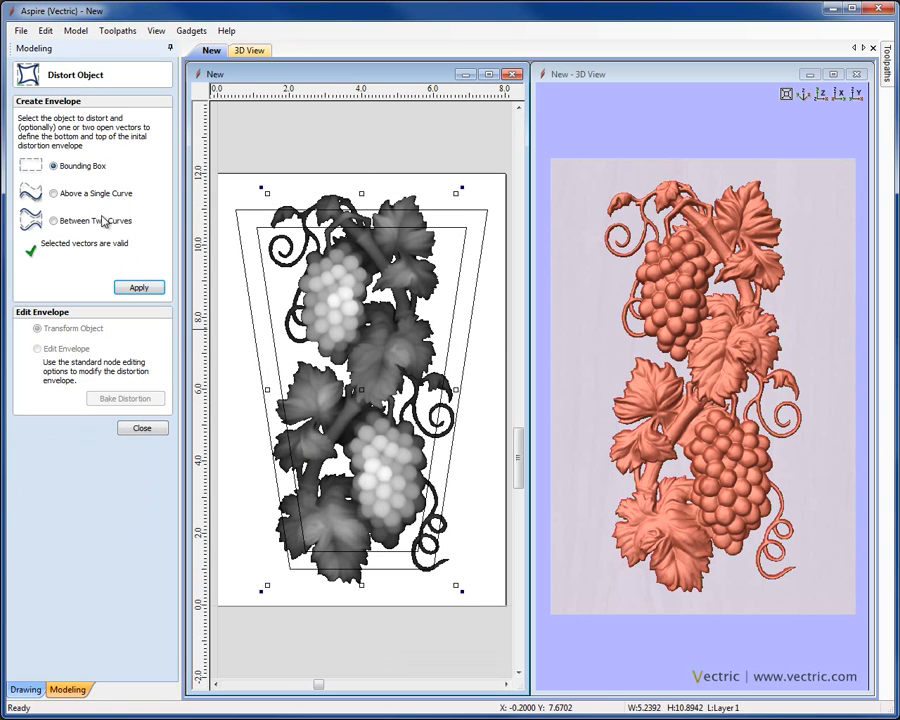
left_click(150, 290)
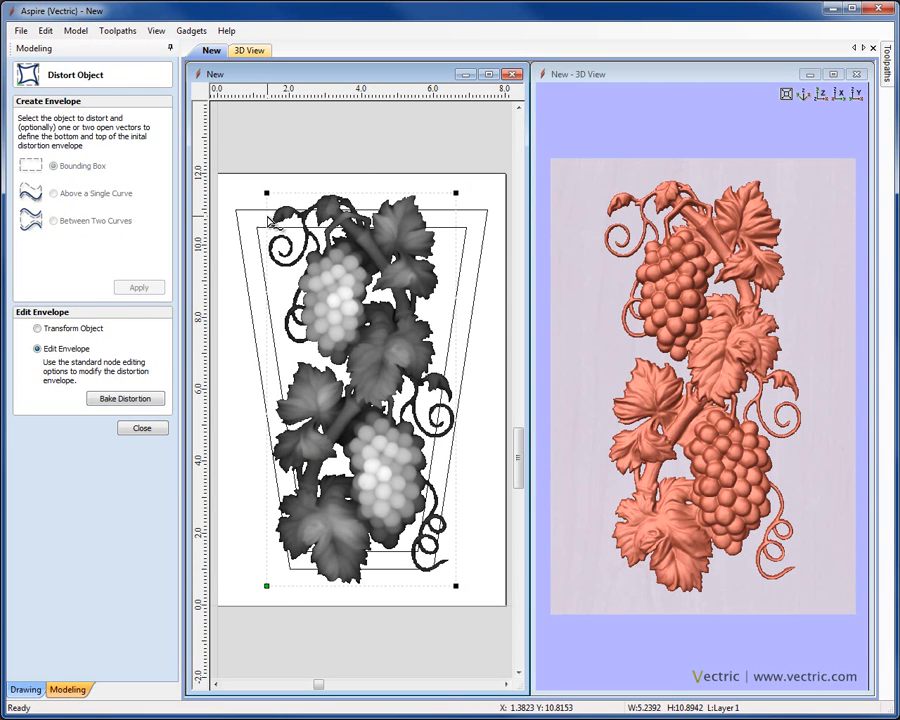
Step: Move the envelope's four corner nodes onto the corners of the inner tapered outline
left_click_drag(265, 586, 303, 551)
left_click_drag(455, 585, 420, 551)
left_click_drag(420, 551, 418, 551)
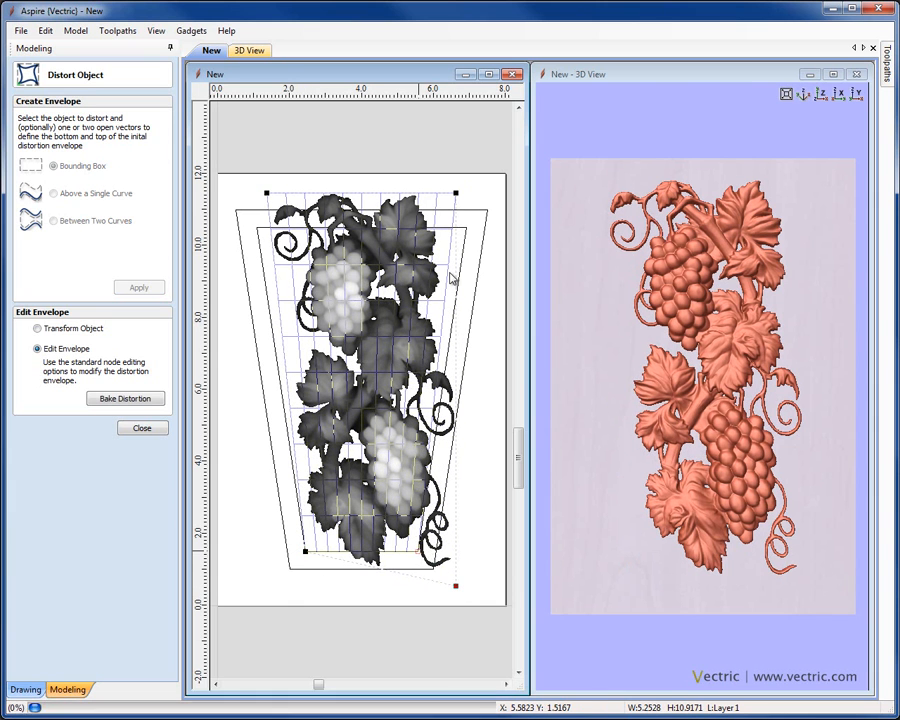
left_click_drag(455, 193, 466, 228)
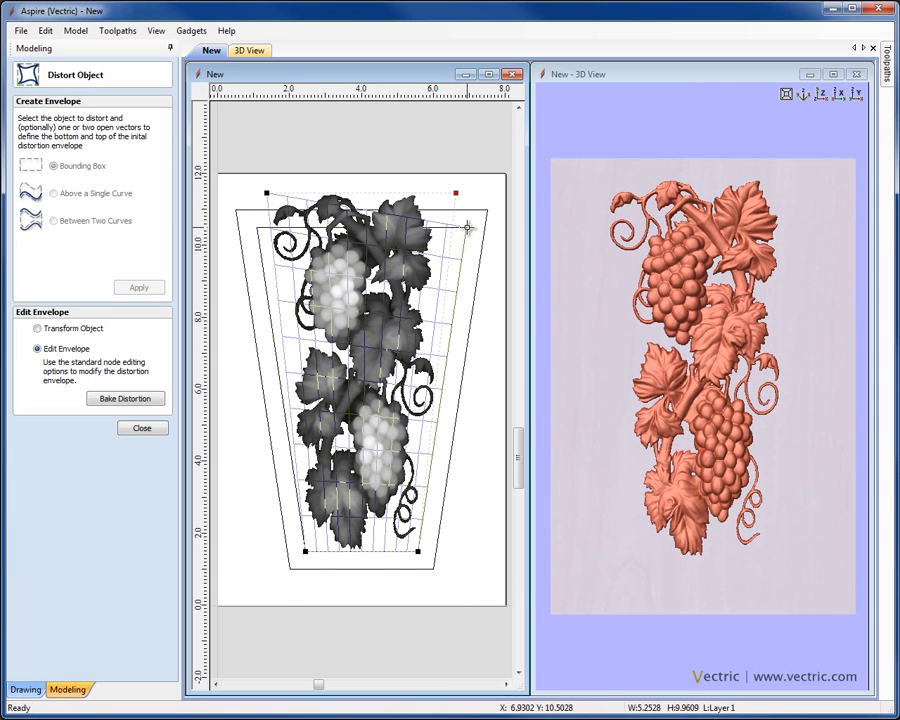
left_click_drag(268, 193, 257, 227)
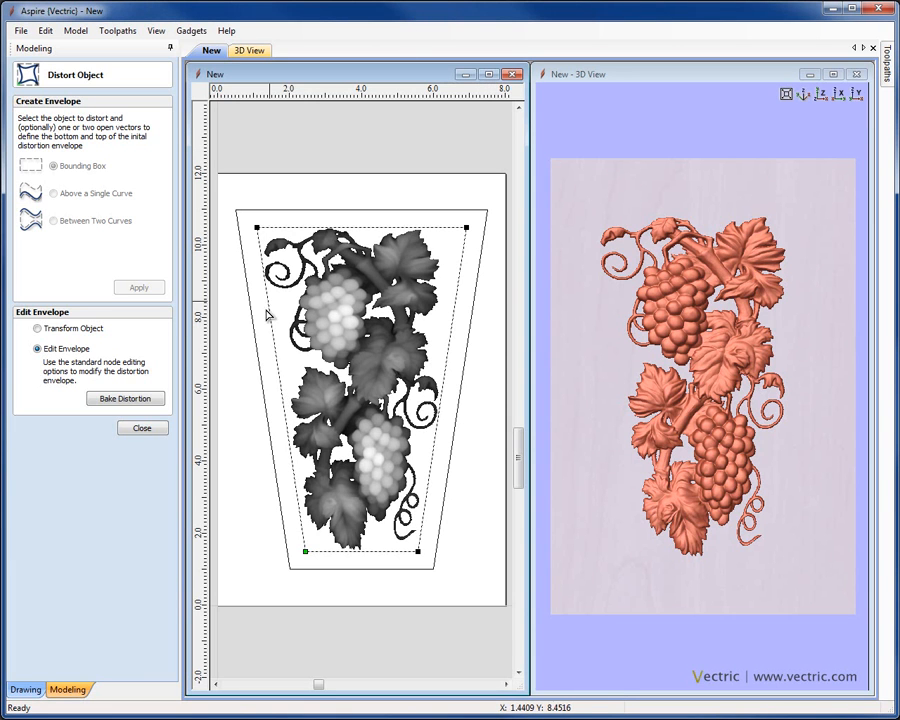
Step: Transform the distorted grapes to about 5.51 by 8.61 inches, leaving a margin inside the inner outline, and close the distortion tool
left_click(37, 330)
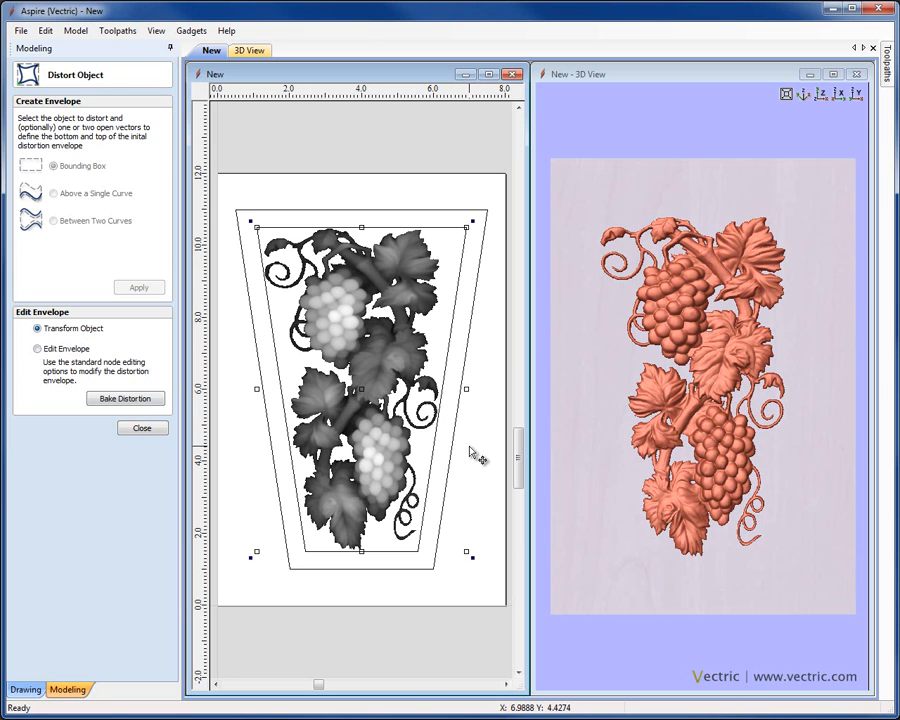
left_click_drag(363, 230, 362, 236)
left_click_drag(362, 549, 363, 541)
left_click_drag(464, 389, 457, 388)
left_click_drag(259, 388, 263, 392)
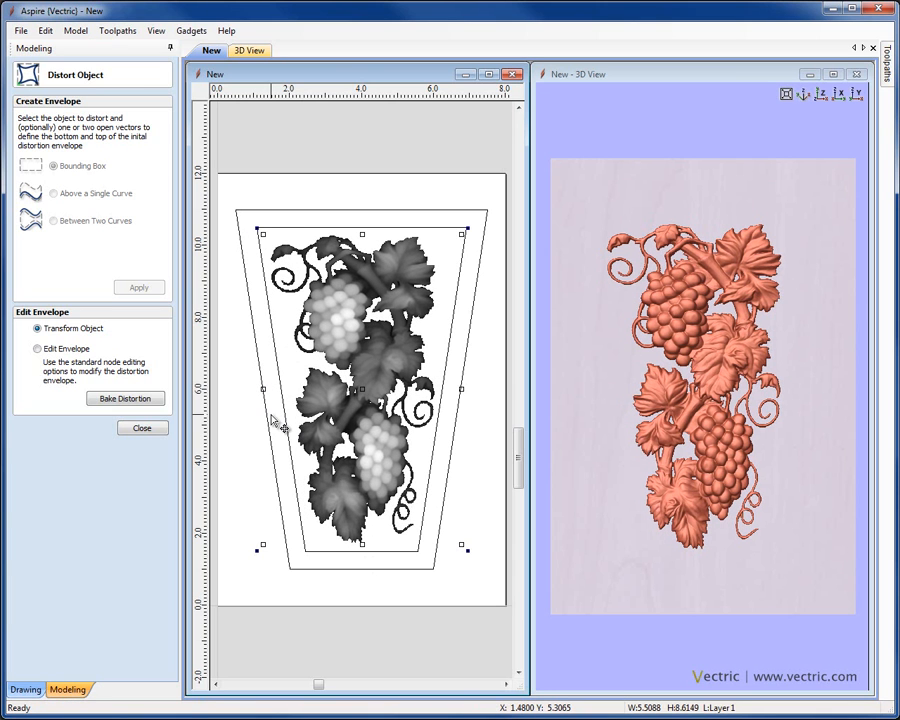
left_click(37, 348)
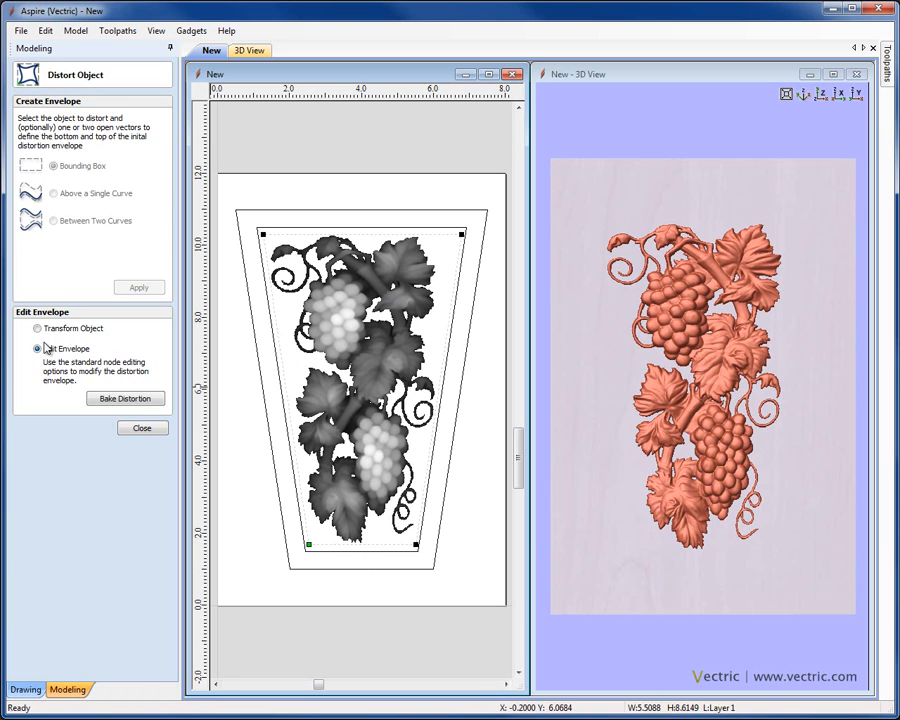
left_click(140, 428)
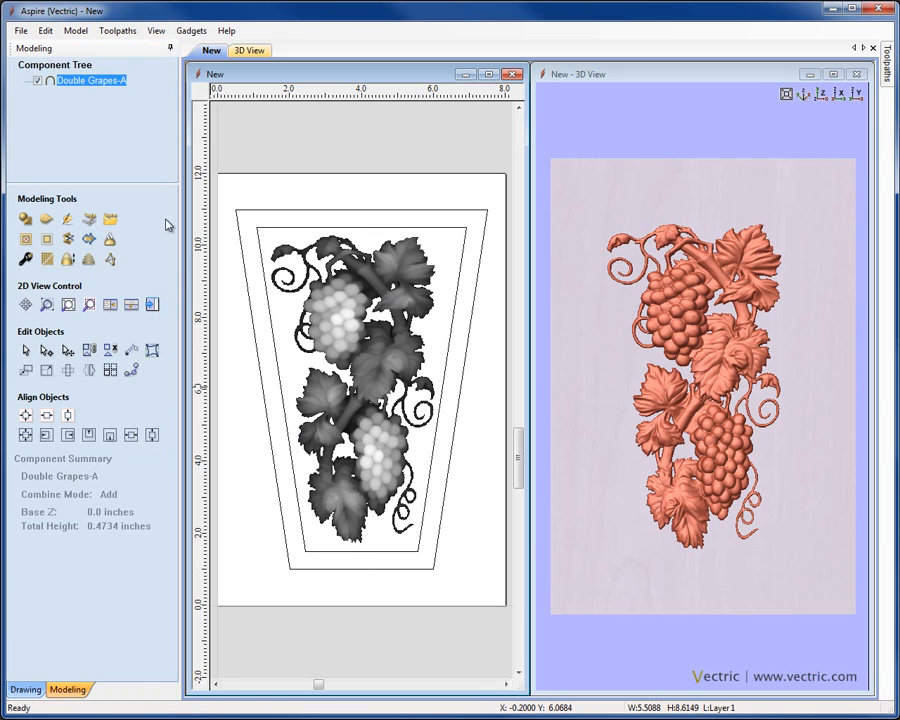
left_click(362, 201)
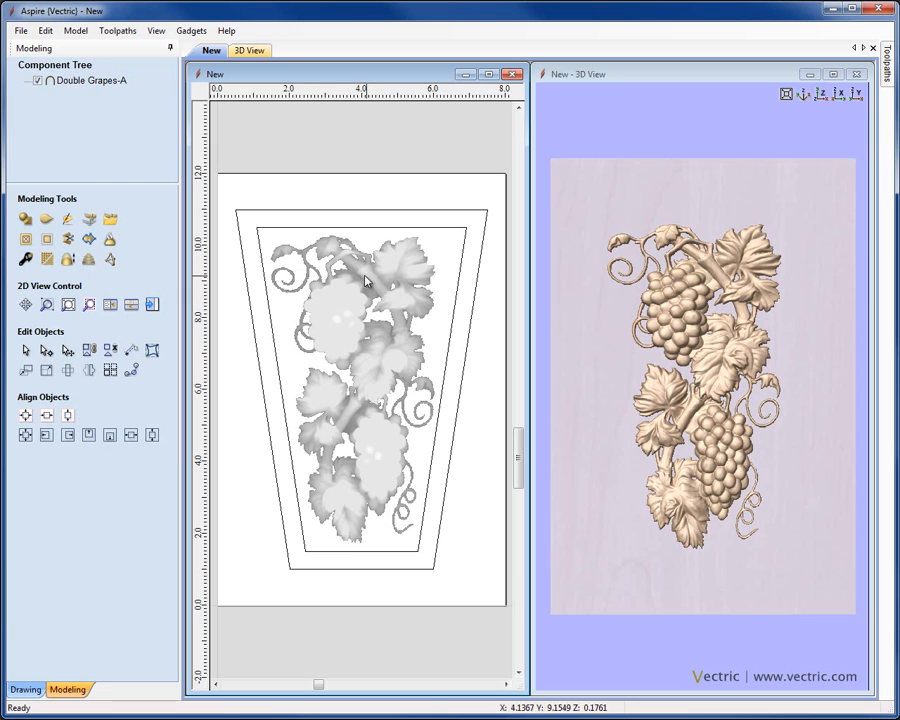
left_click(366, 371)
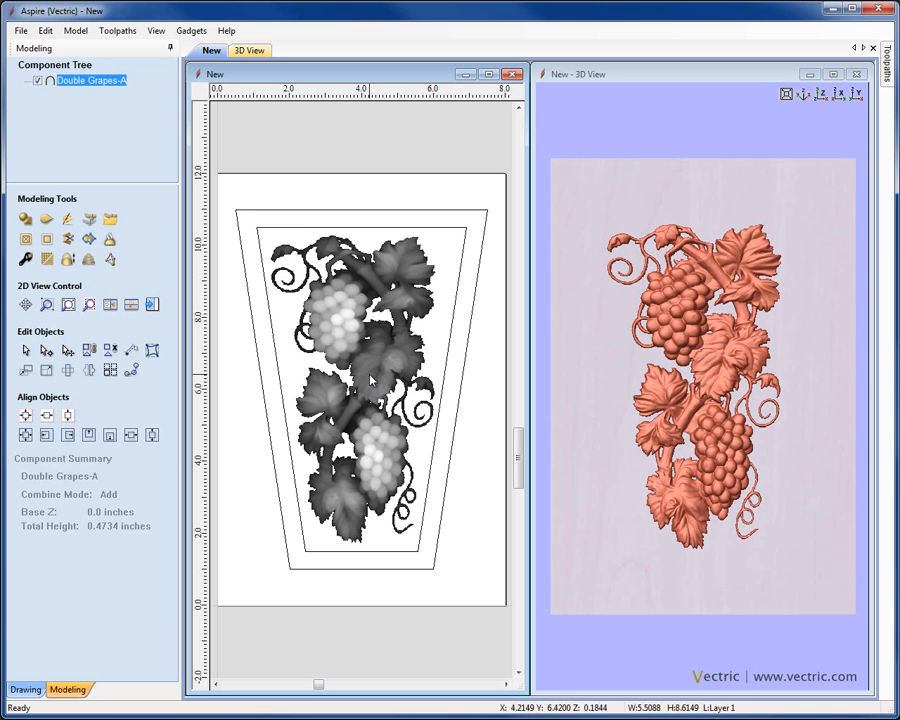
Step: Reopen the grapes component's distortion envelope in envelope-editing mode and close the distortion tool without baking
left_click(153, 351)
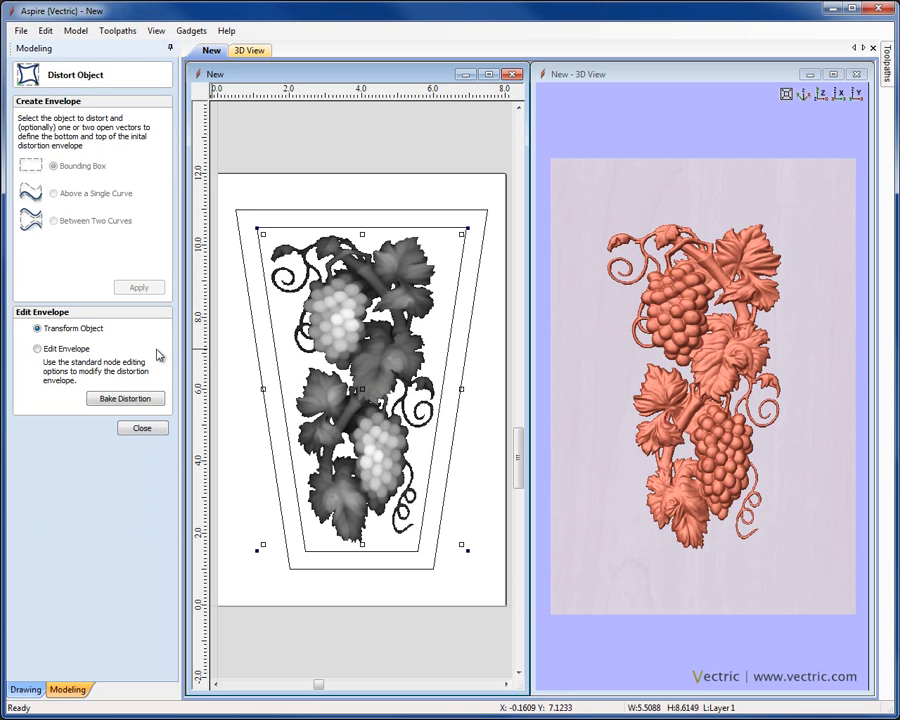
left_click(38, 349)
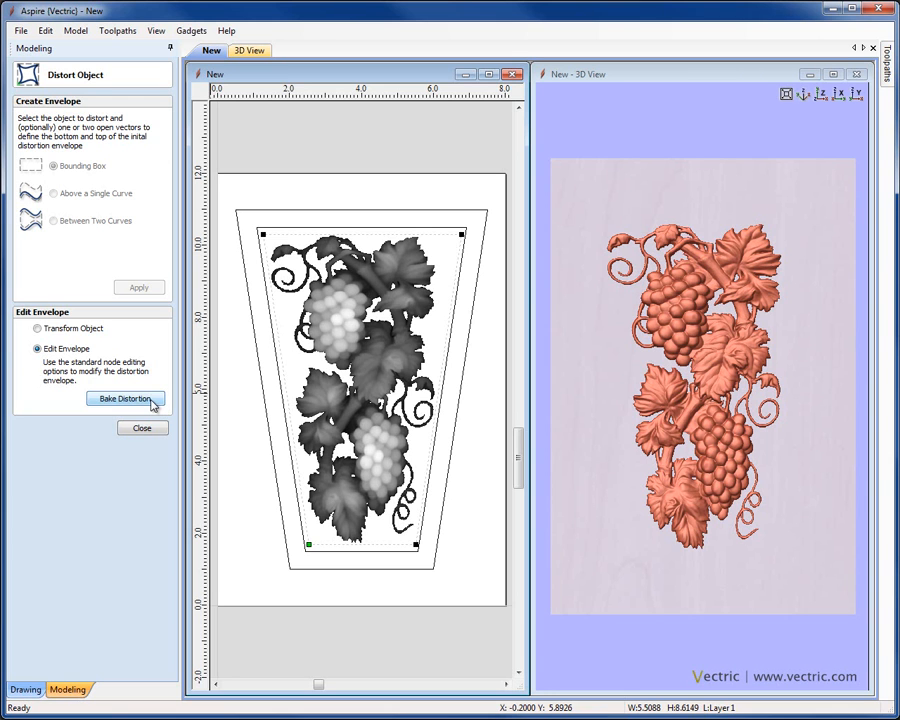
left_click(141, 428)
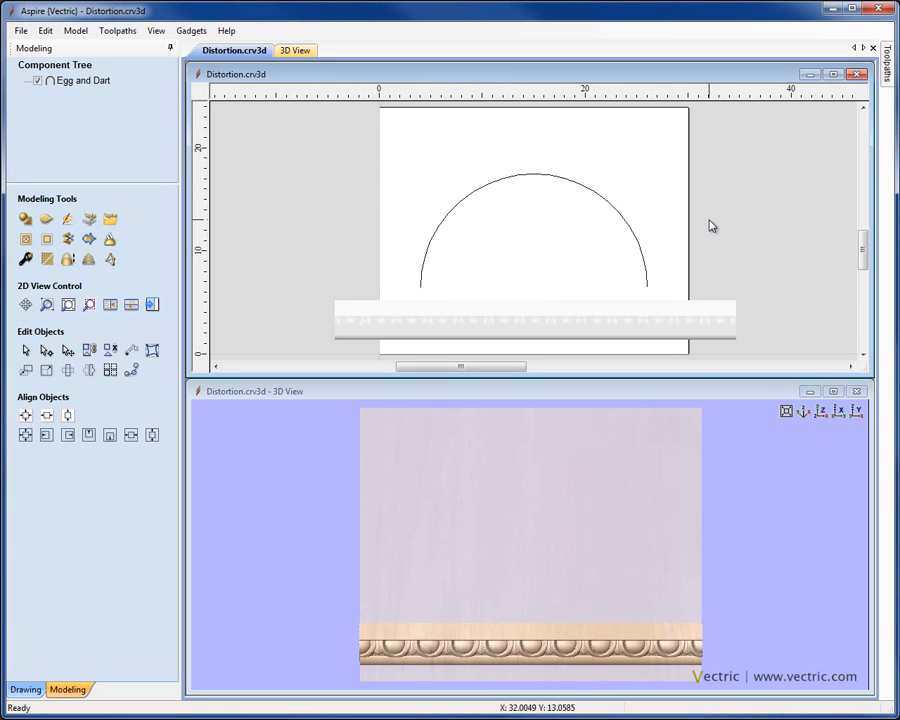
Step: Bend the Egg and Dart component along the semicircular arc with an Above a Single Curve distortion envelope, and close the tool
left_click(635, 235)
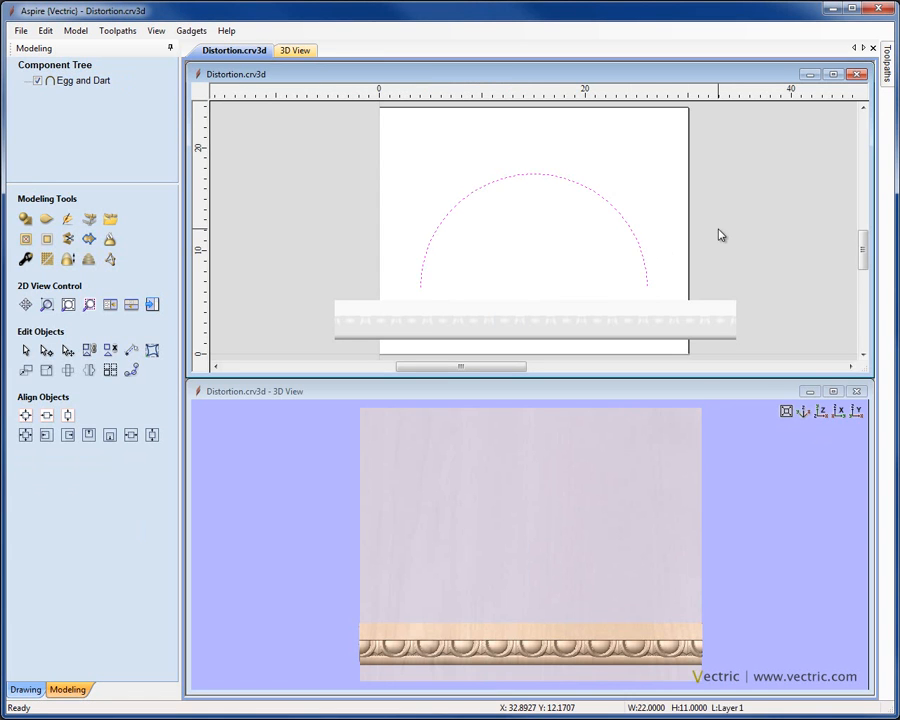
left_click(719, 235)
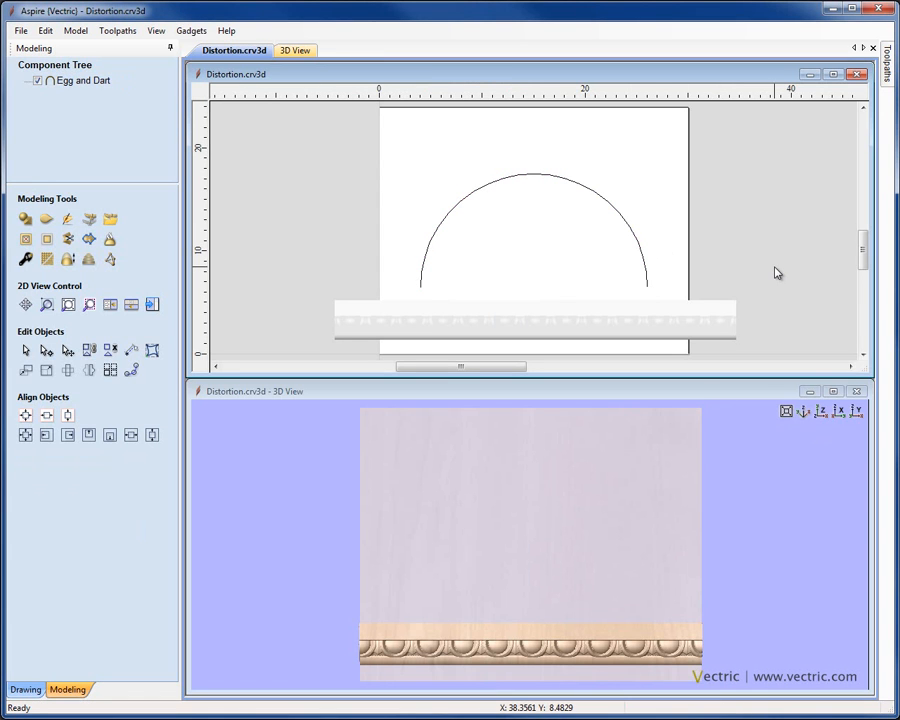
left_click(717, 333)
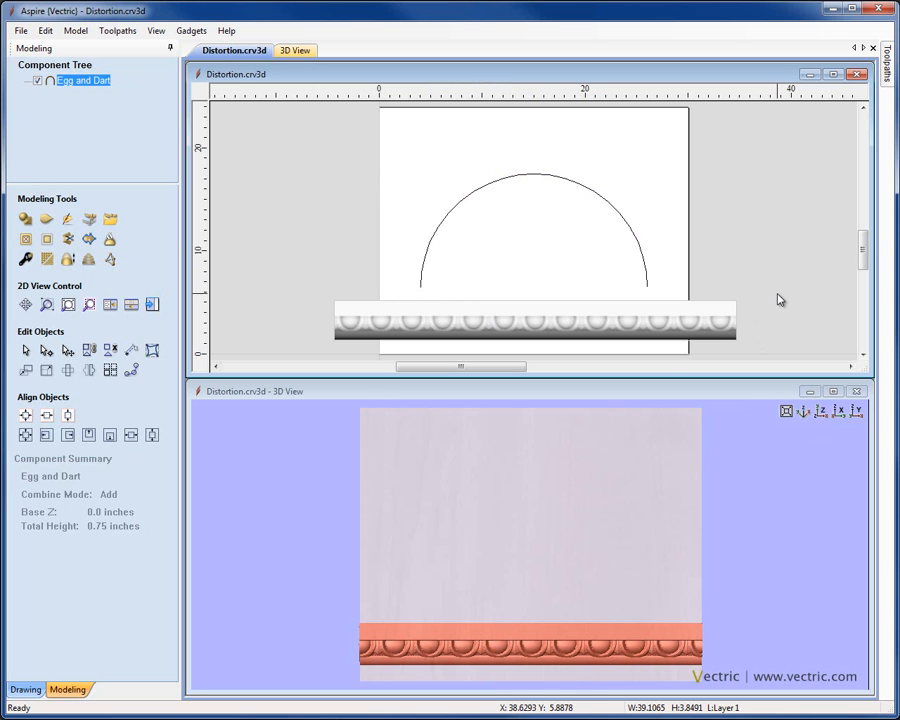
left_click(780, 299)
left_click(716, 317)
left_click(468, 196)
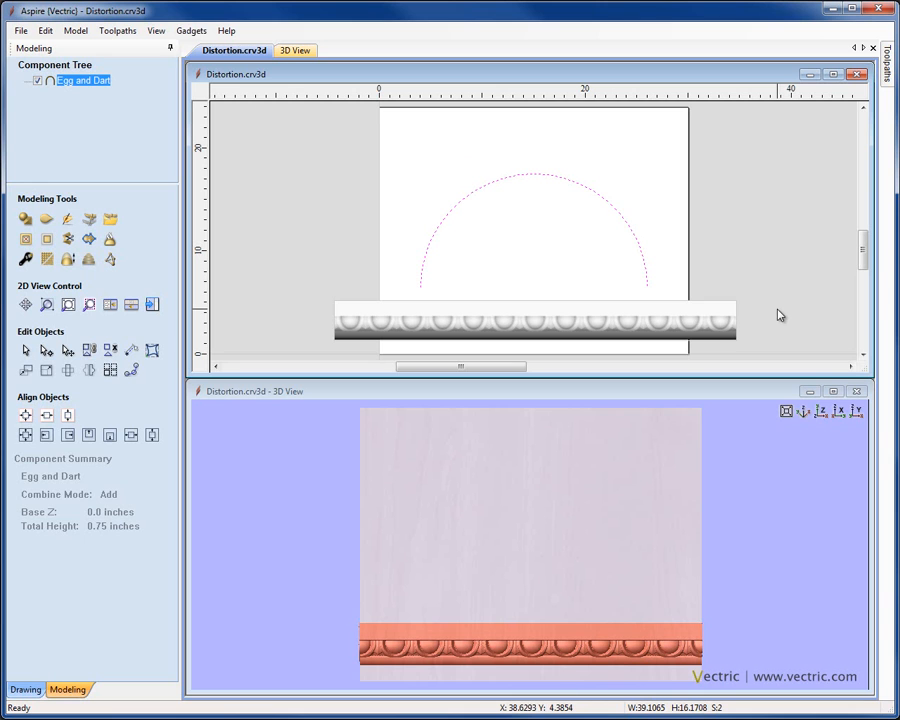
left_click(152, 352)
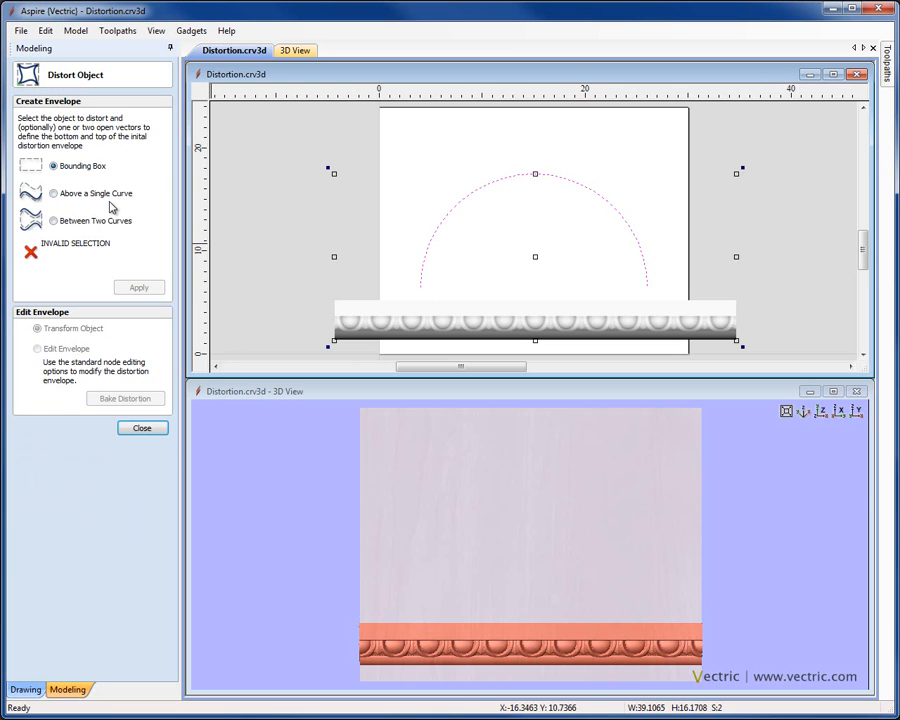
left_click(45, 196)
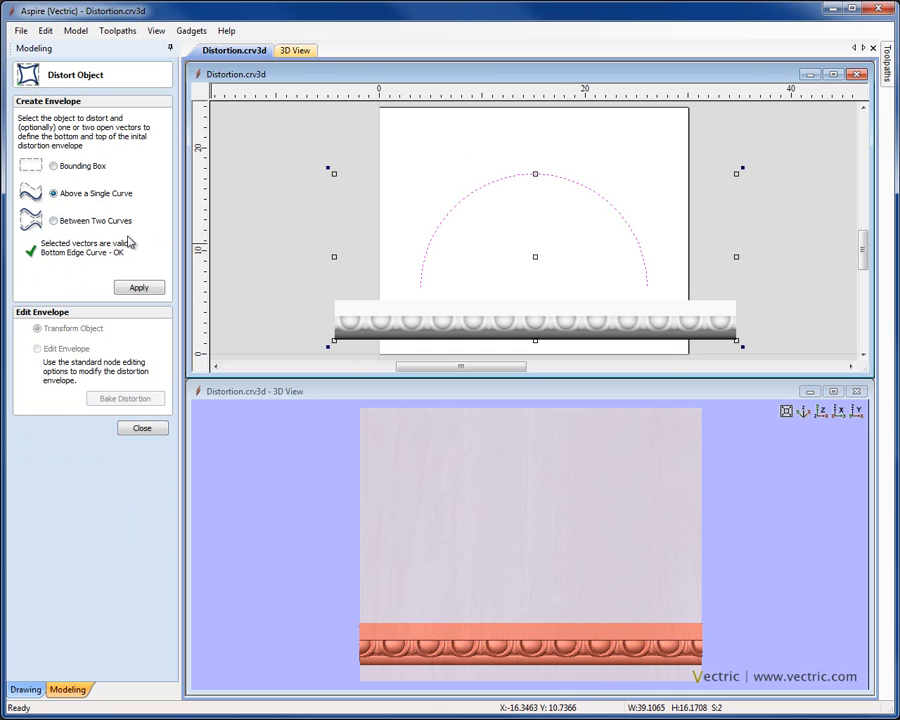
left_click(139, 287)
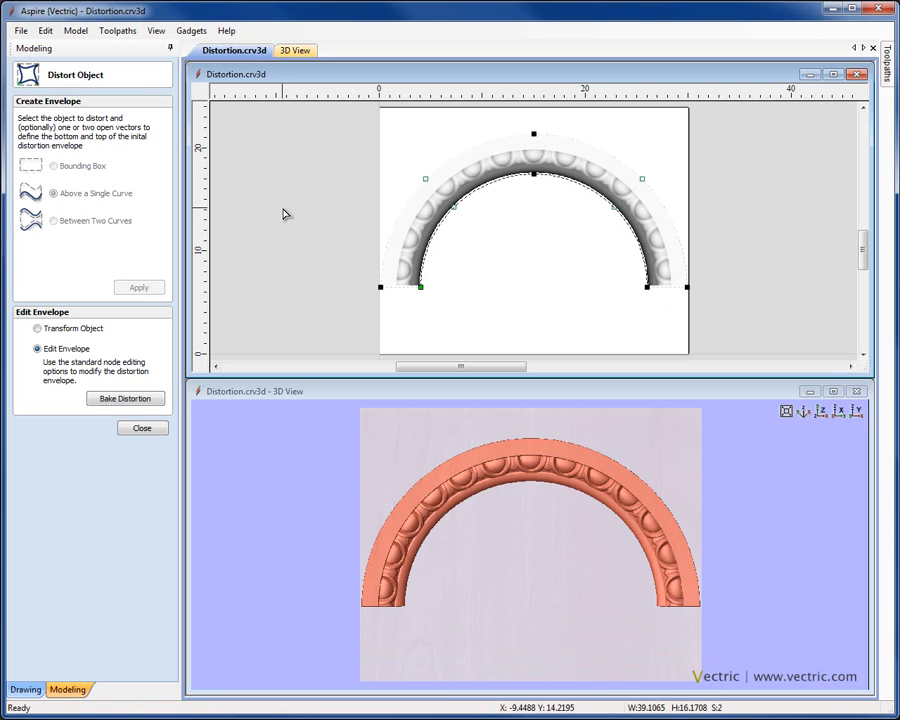
left_click(142, 430)
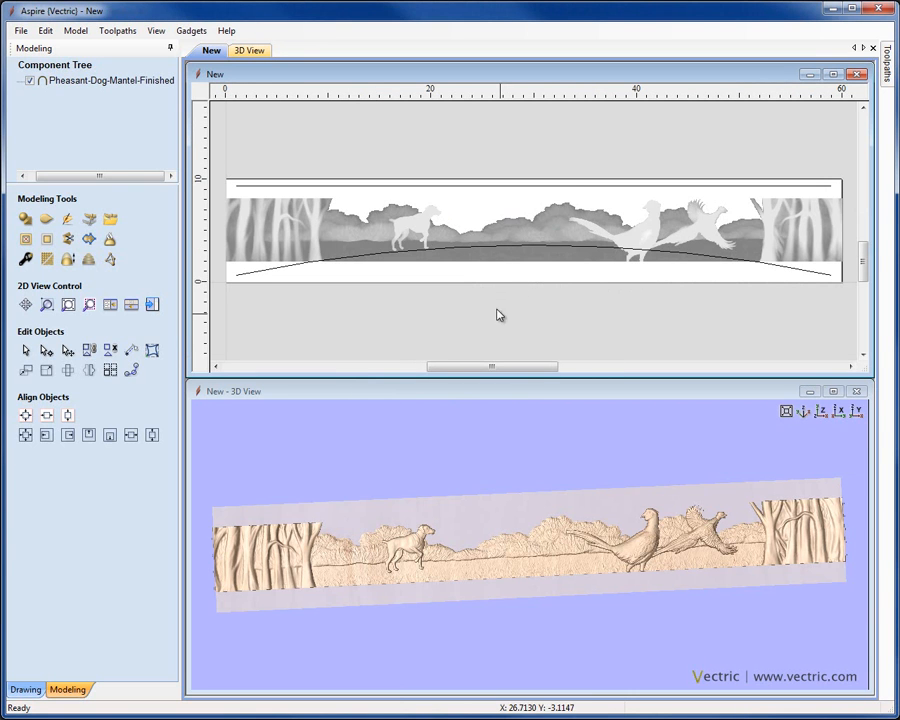
Step: Fit the Pheasant-Dog-Mantel-Finished component between the lower arc and upper straight line with a Between Two Curves envelope, and maximize the 3D view
left_click(445, 243)
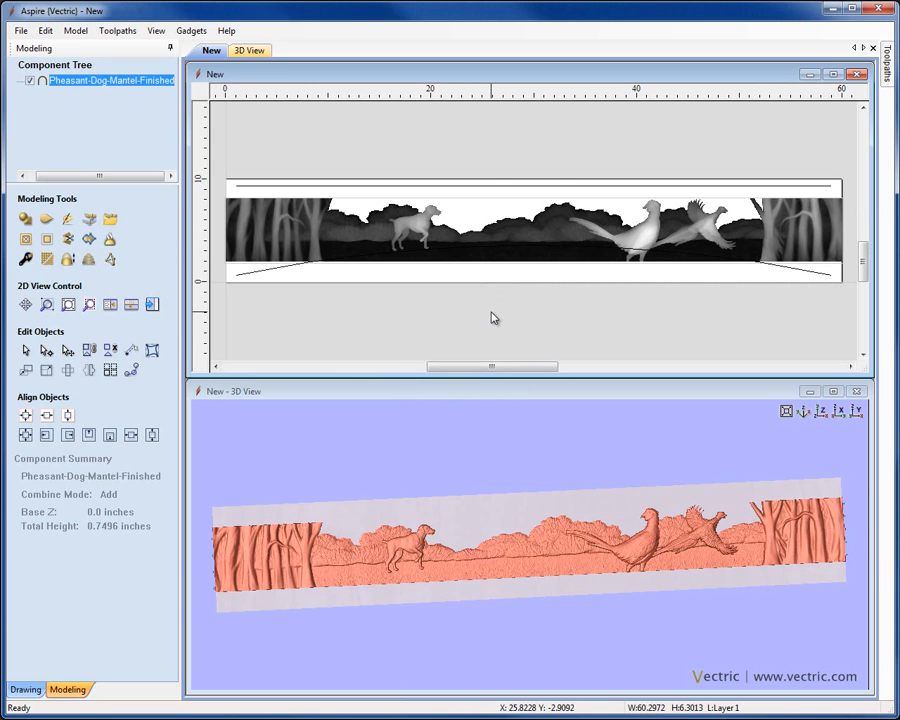
left_click(310, 293)
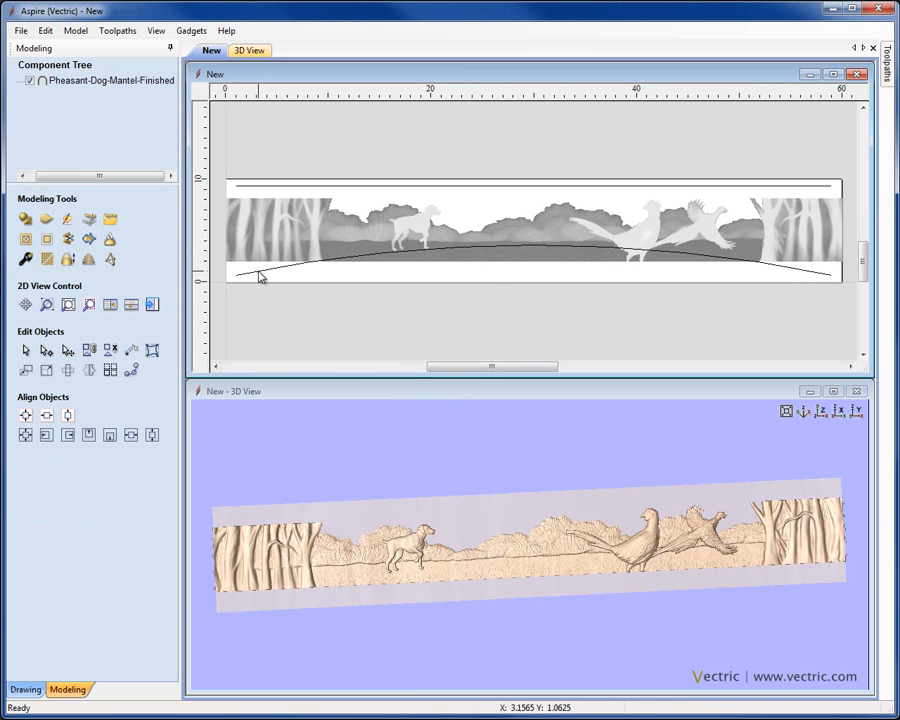
left_click(263, 187)
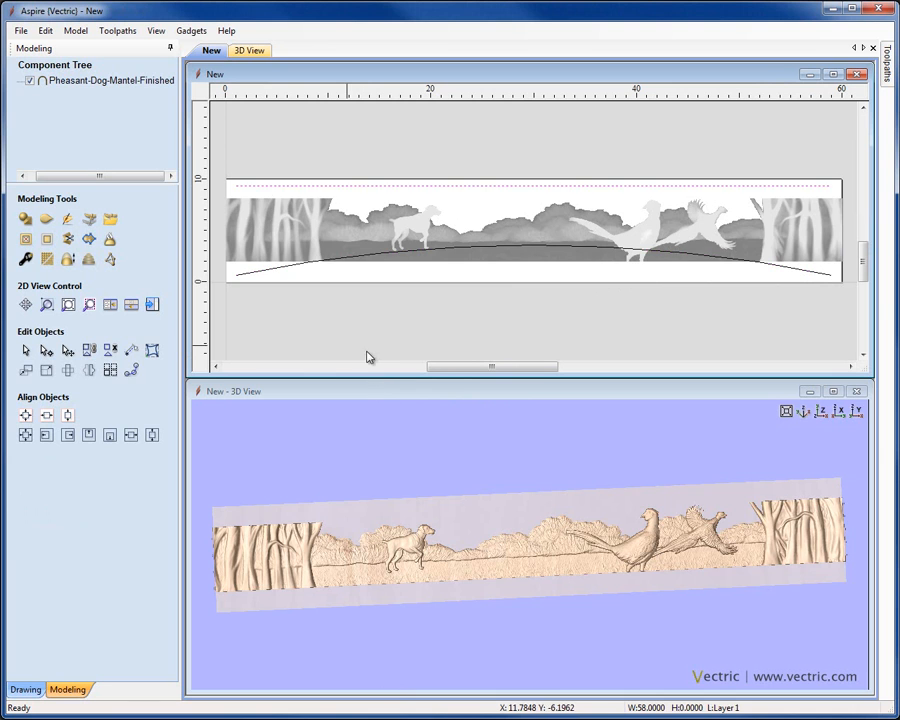
left_click(360, 272)
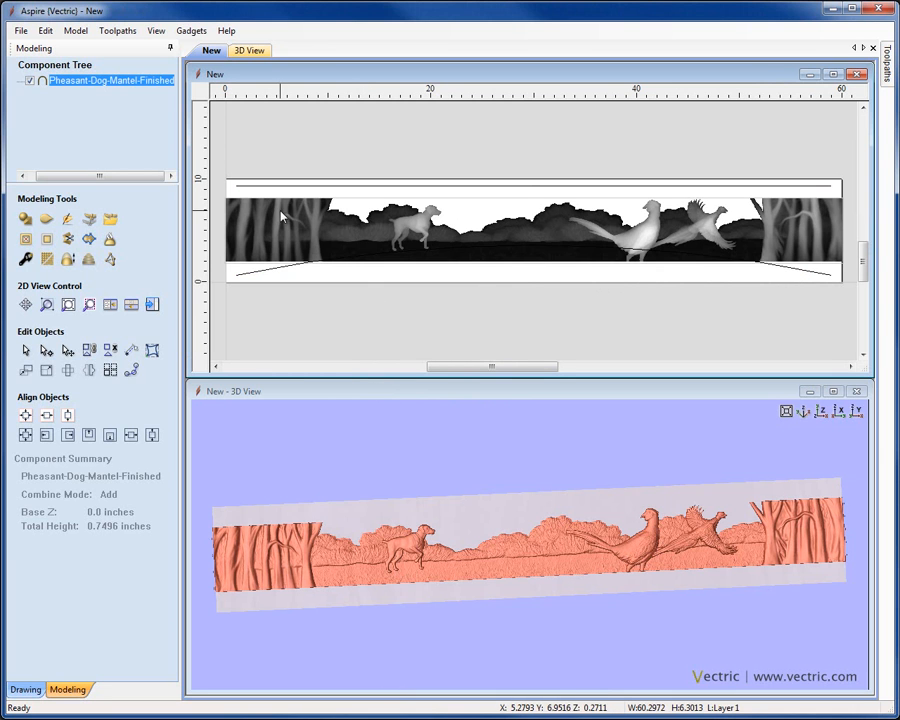
left_click(474, 316)
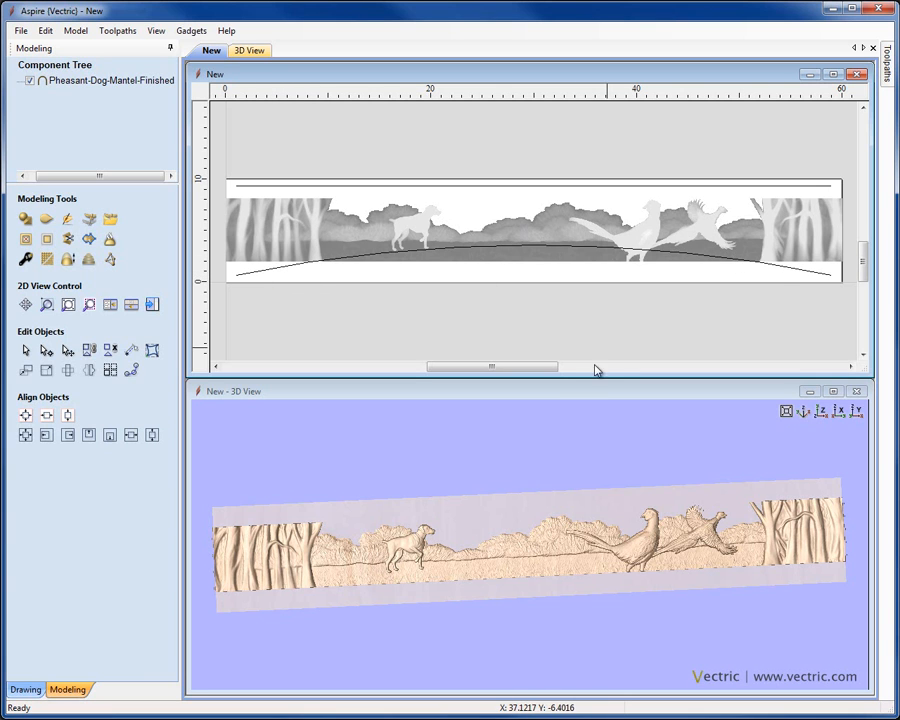
left_click(337, 241)
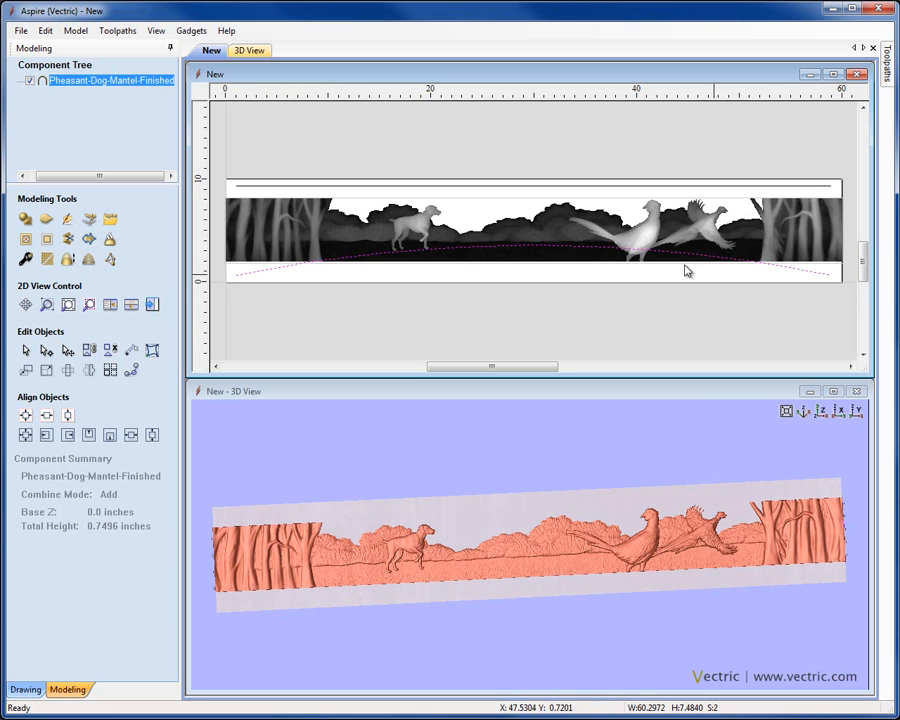
left_click(434, 188, "shift")
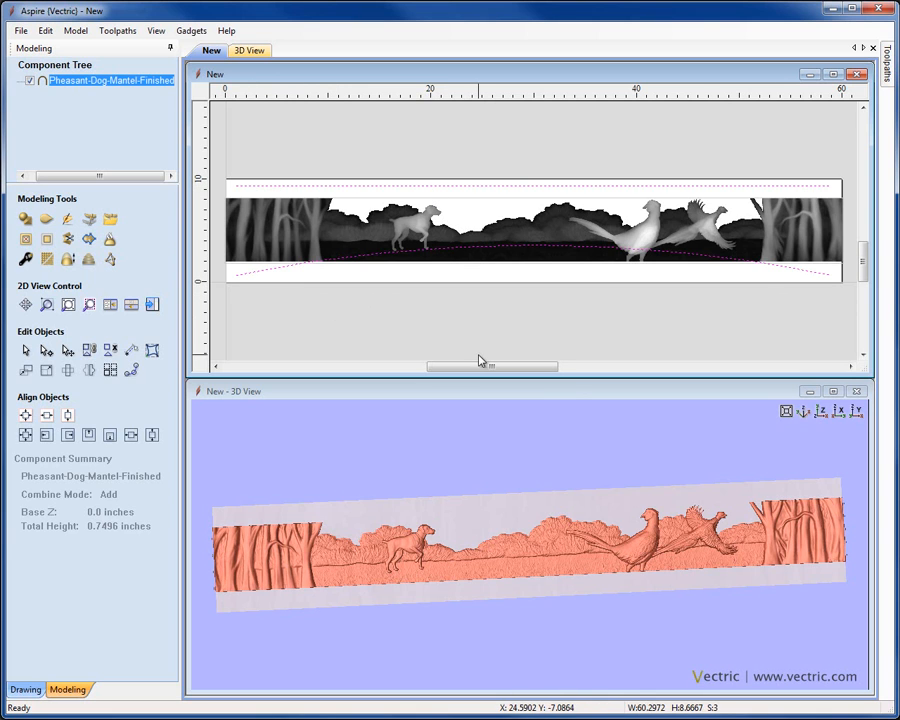
left_click(152, 351)
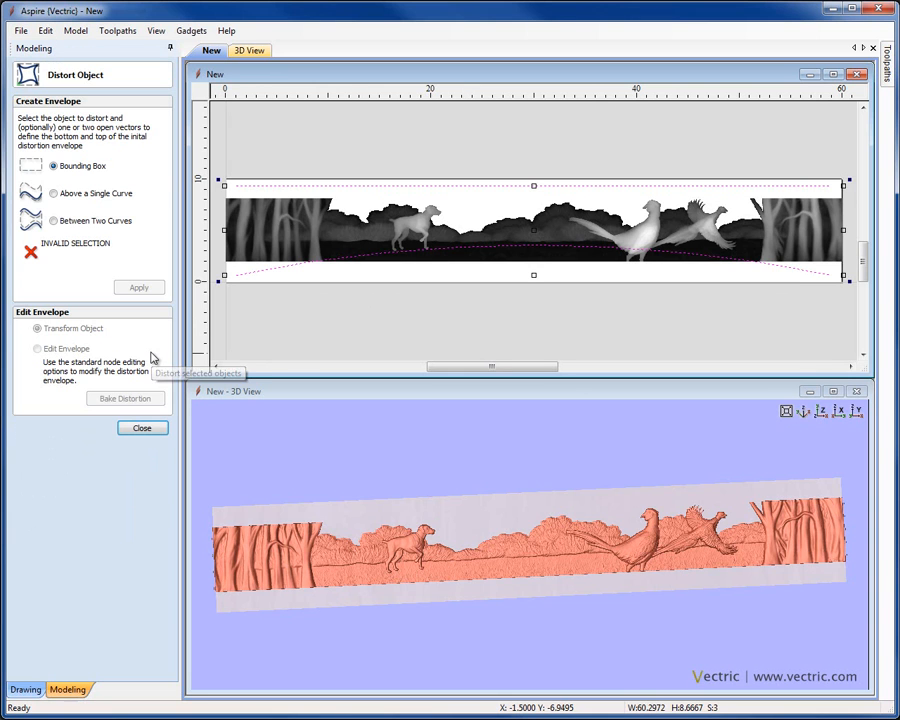
left_click(54, 222)
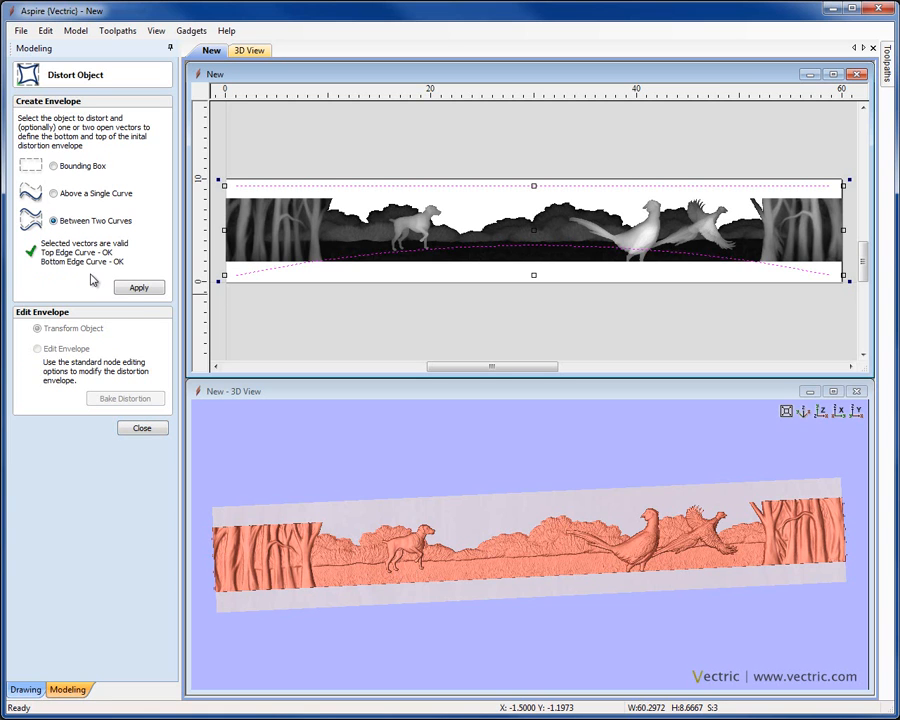
left_click(139, 288)
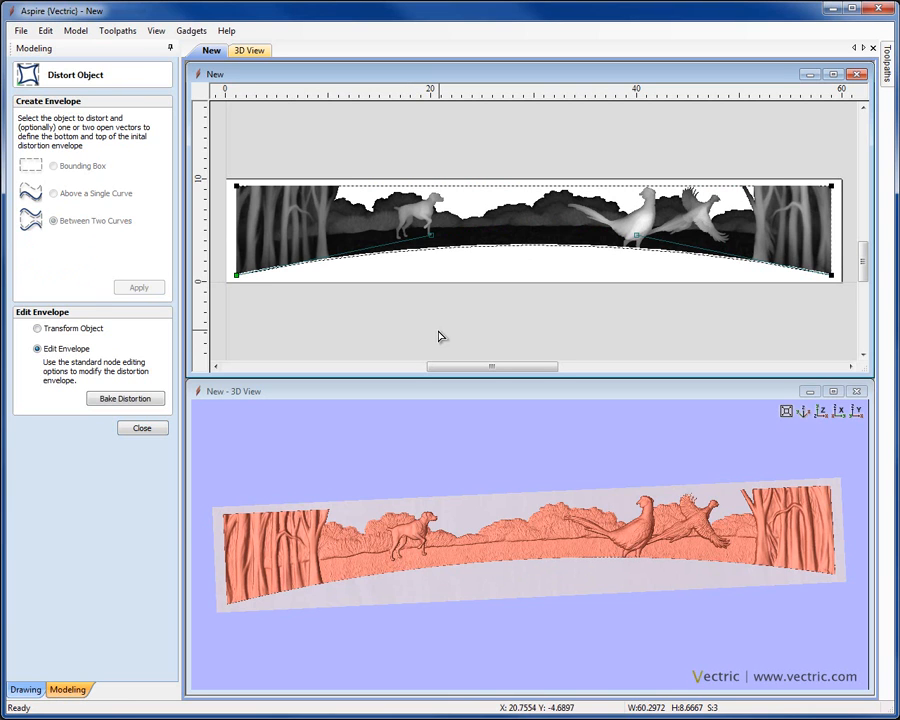
left_click(140, 427)
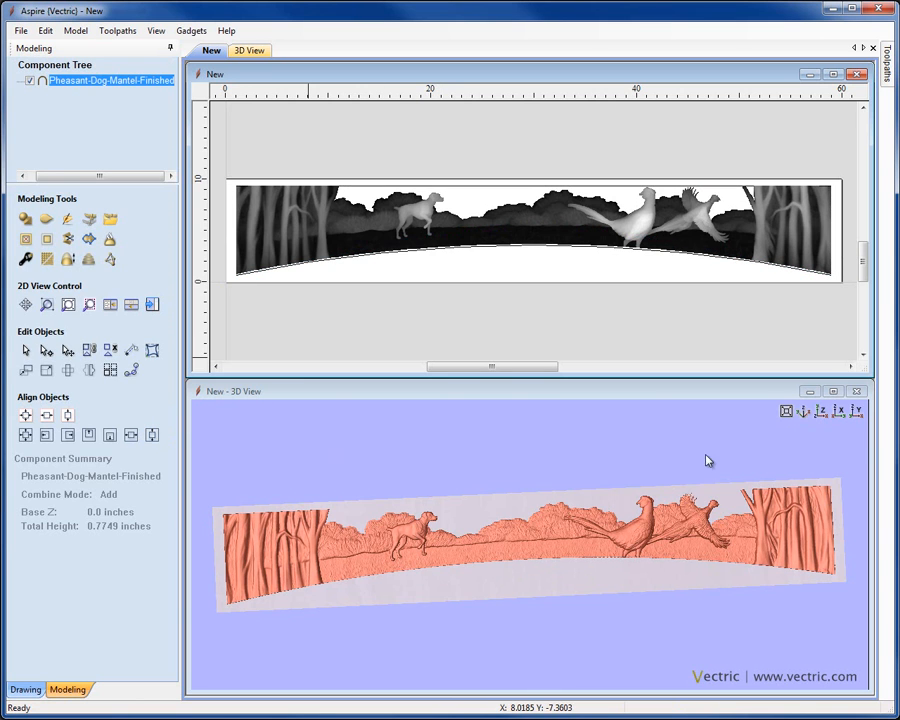
left_click(835, 393)
left_click(615, 310)
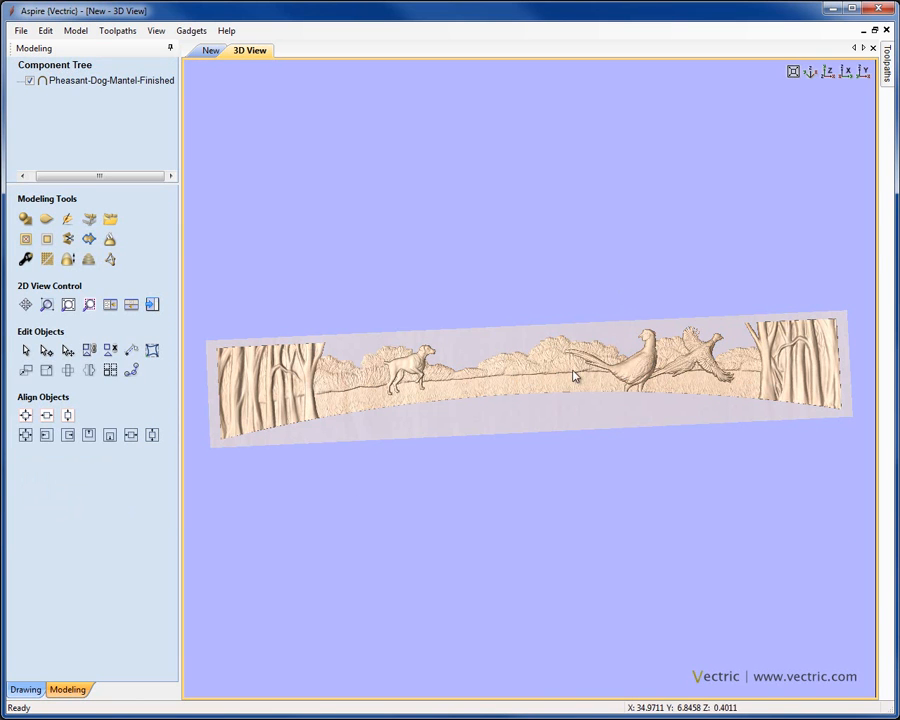